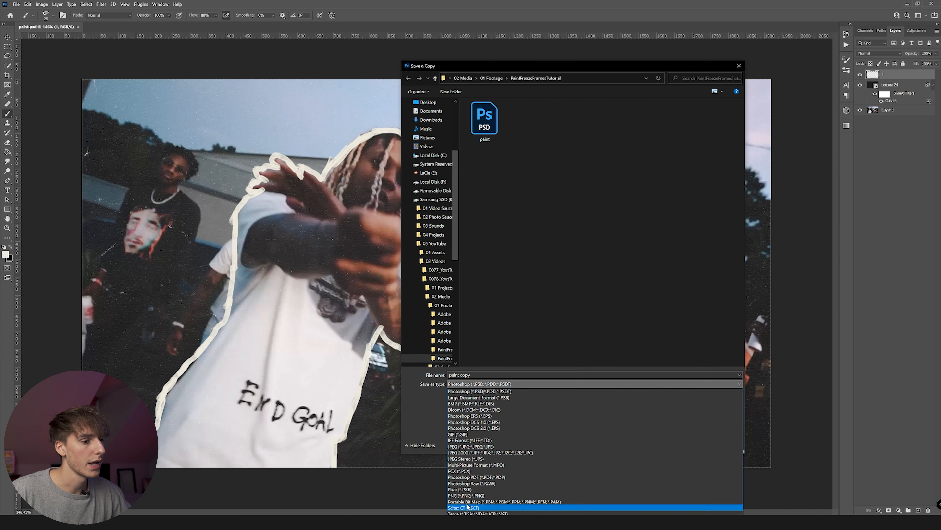
# Step: Save a PNG copy of the outlined image with the file name 1
pyautogui.click(469, 495)
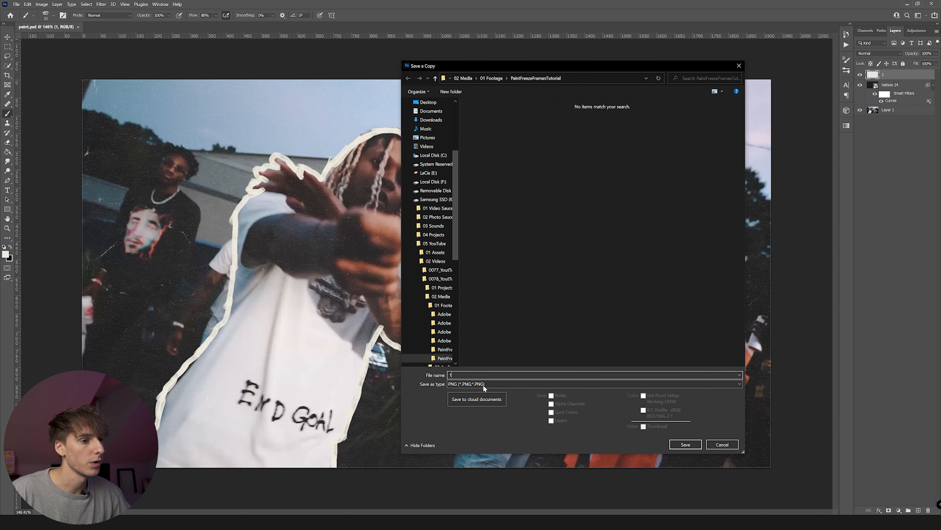
pyautogui.click(684, 445)
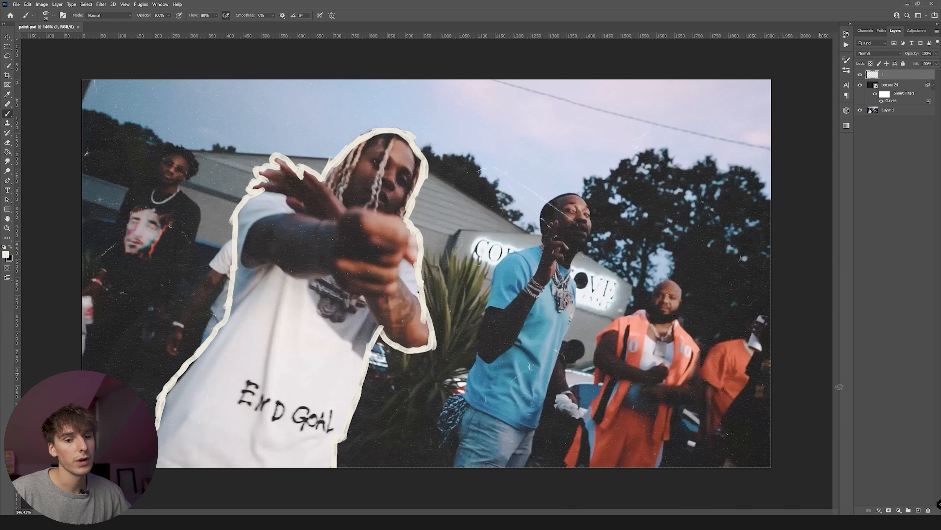
# Step: Add a new layer named 2 above layer 1, and check both layers by toggling their visibility
pyautogui.click(919, 510)
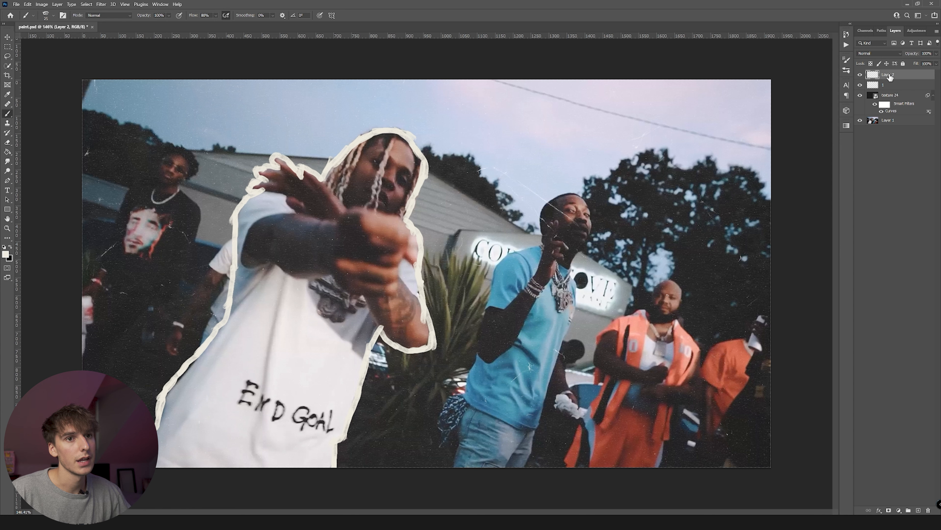
pyautogui.press('Return')
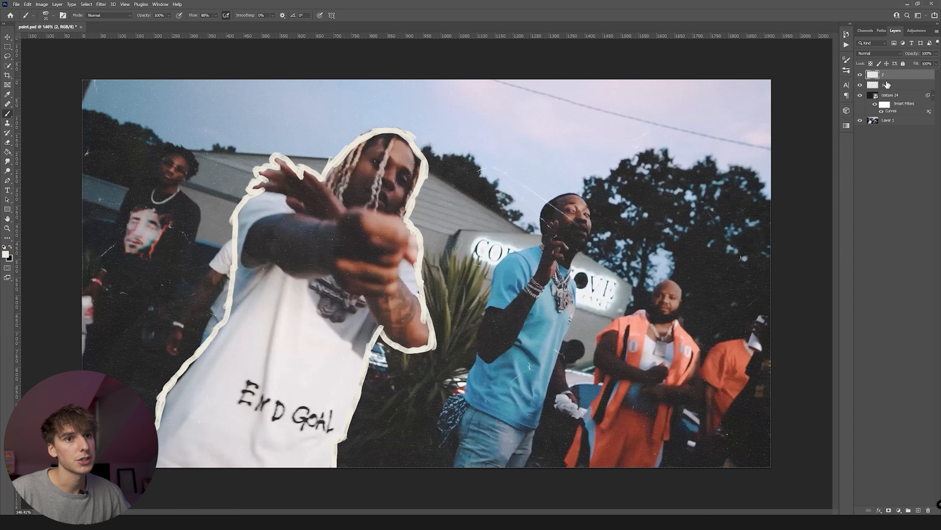
pyautogui.click(860, 85)
pyautogui.click(861, 85)
pyautogui.click(860, 75)
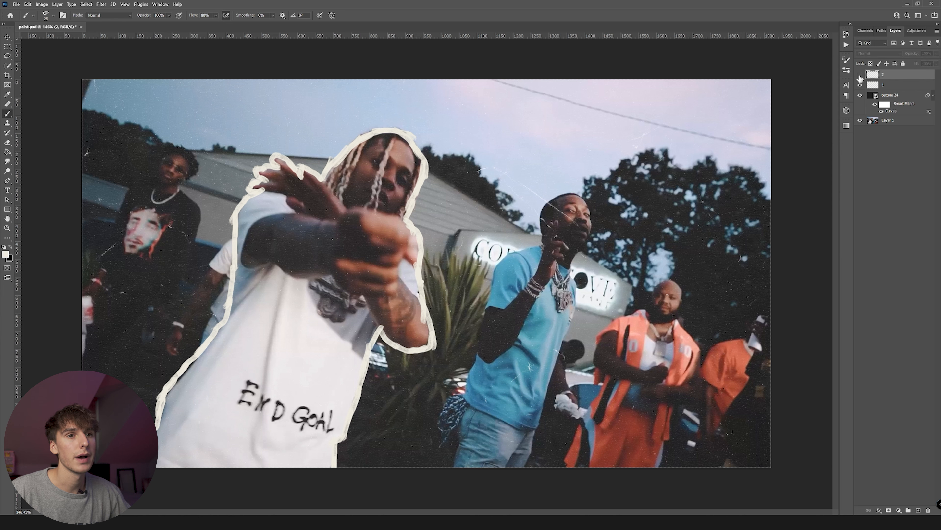
pyautogui.click(860, 75)
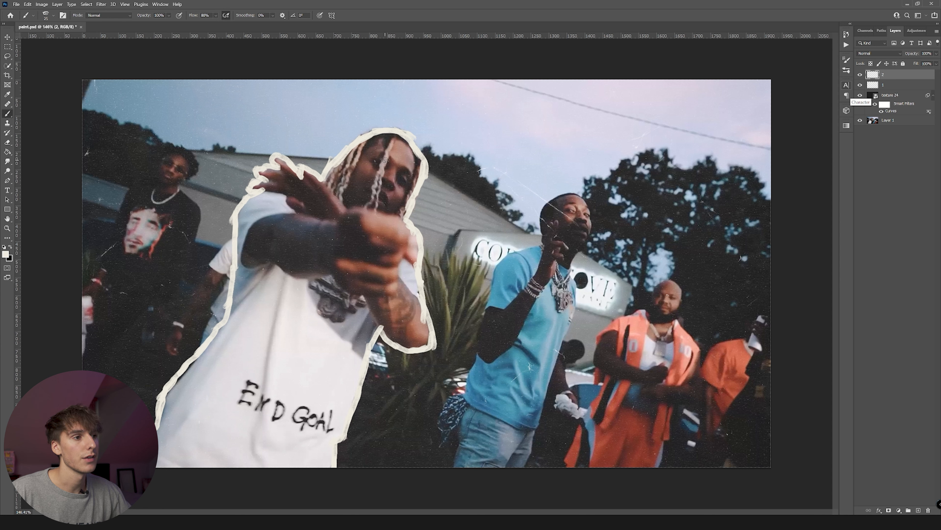
# Step: Brush white X eyes and a mouth line on the foreground man, and scribble over the background people's faces
pyautogui.moveTo(386, 158)
pyautogui.mouseDown()
pyautogui.moveTo(370, 169)
pyautogui.moveTo(370, 154)
pyautogui.moveTo(408, 189)
pyautogui.moveTo(387, 204)
pyautogui.moveTo(376, 197)
pyautogui.mouseUp()
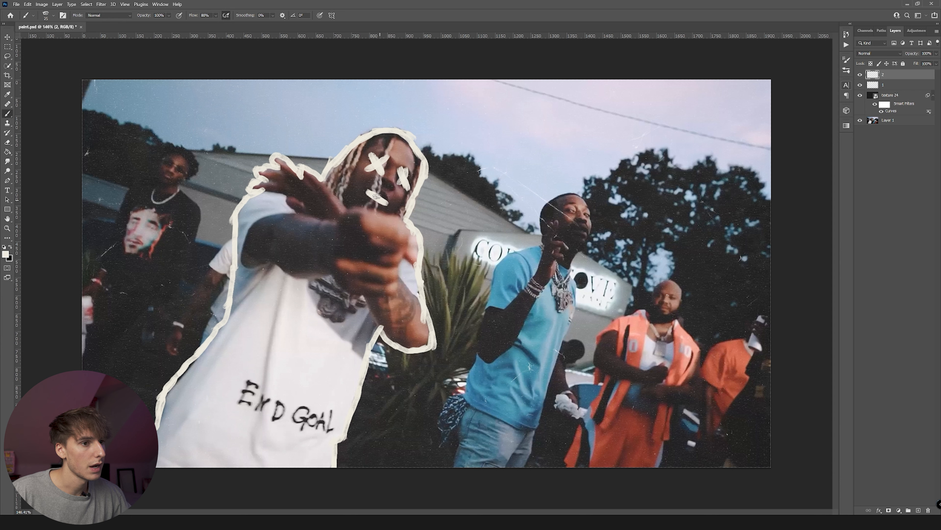
pyautogui.moveTo(573, 195)
pyautogui.mouseDown()
pyautogui.moveTo(544, 209)
pyautogui.moveTo(589, 219)
pyautogui.moveTo(550, 232)
pyautogui.moveTo(573, 254)
pyautogui.mouseUp()
pyautogui.moveTo(656, 287); pyautogui.dragTo(667, 315)
pyautogui.moveTo(167, 156)
pyautogui.mouseDown()
pyautogui.moveTo(186, 163)
pyautogui.moveTo(174, 189)
pyautogui.moveTo(178, 172)
pyautogui.mouseUp()
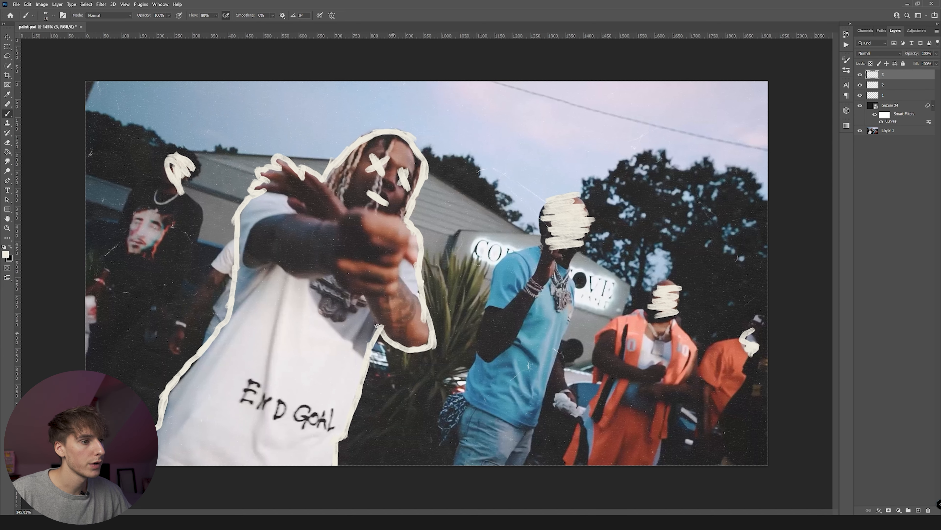
# Step: On layer 3, outline the foreground man's bent forearm and elbow and fill them with white scribbled strokes
pyautogui.moveTo(395, 275); pyautogui.dragTo(420, 305)
pyautogui.moveTo(368, 332); pyautogui.dragTo(377, 301)
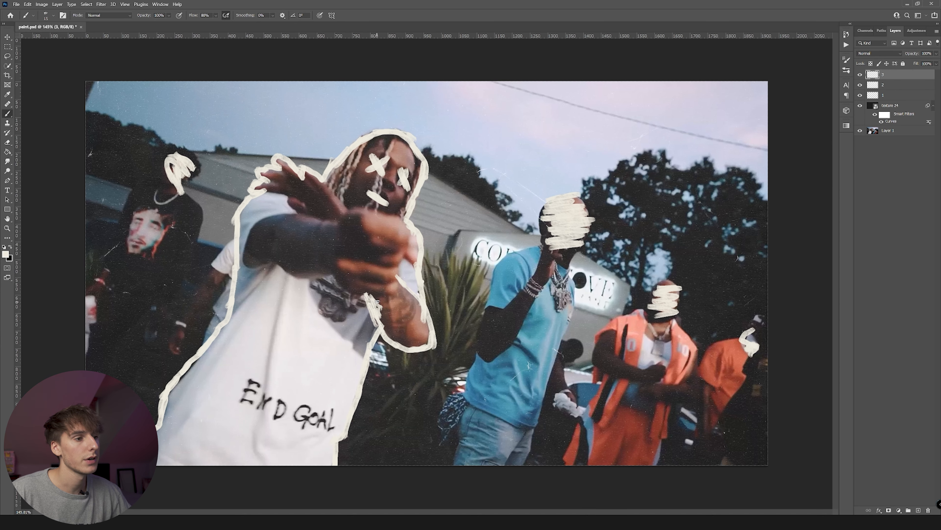
pyautogui.moveTo(407, 305); pyautogui.dragTo(422, 315)
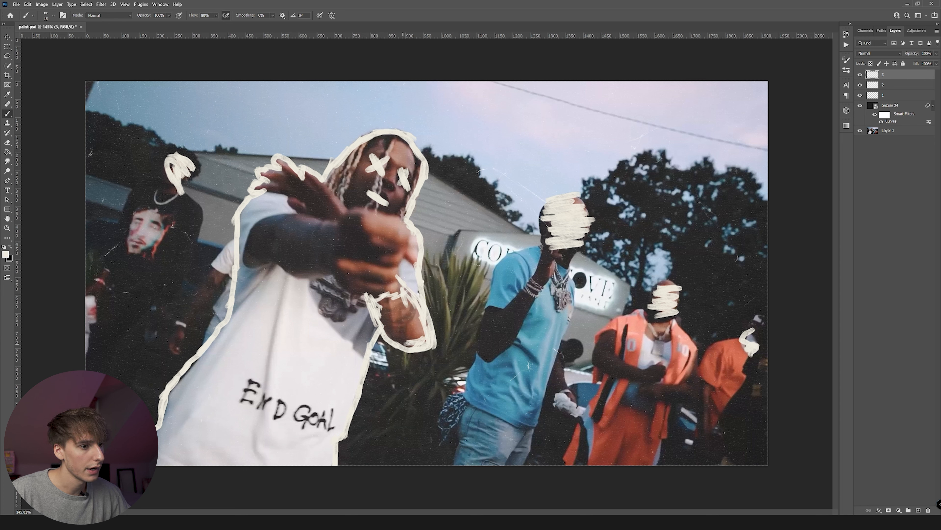
pyautogui.moveTo(388, 325)
pyautogui.mouseDown()
pyautogui.moveTo(383, 300)
pyautogui.moveTo(393, 301)
pyautogui.moveTo(402, 335)
pyautogui.moveTo(425, 335)
pyautogui.moveTo(420, 324)
pyautogui.moveTo(423, 336)
pyautogui.moveTo(407, 325)
pyautogui.mouseUp()
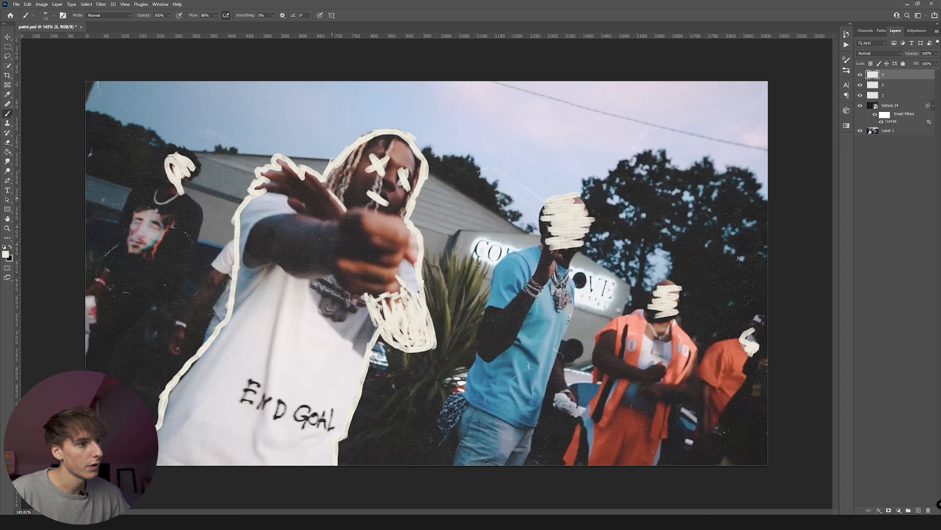
# Step: Outline and scribble over the foreground man's raised hand and outstretched arm on layer 3
pyautogui.moveTo(262, 190); pyautogui.dragTo(292, 209)
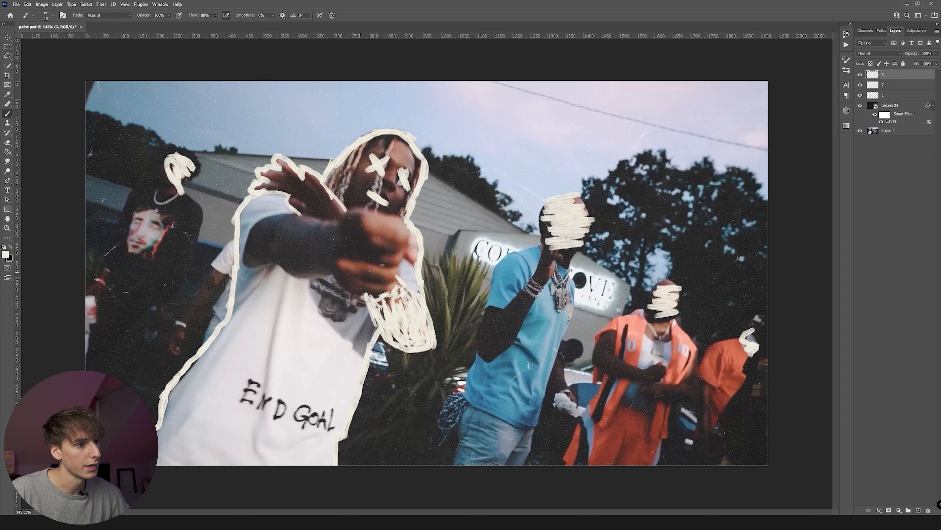
pyautogui.moveTo(297, 209)
pyautogui.mouseDown()
pyautogui.moveTo(325, 219)
pyautogui.moveTo(316, 185)
pyautogui.moveTo(324, 197)
pyautogui.mouseUp()
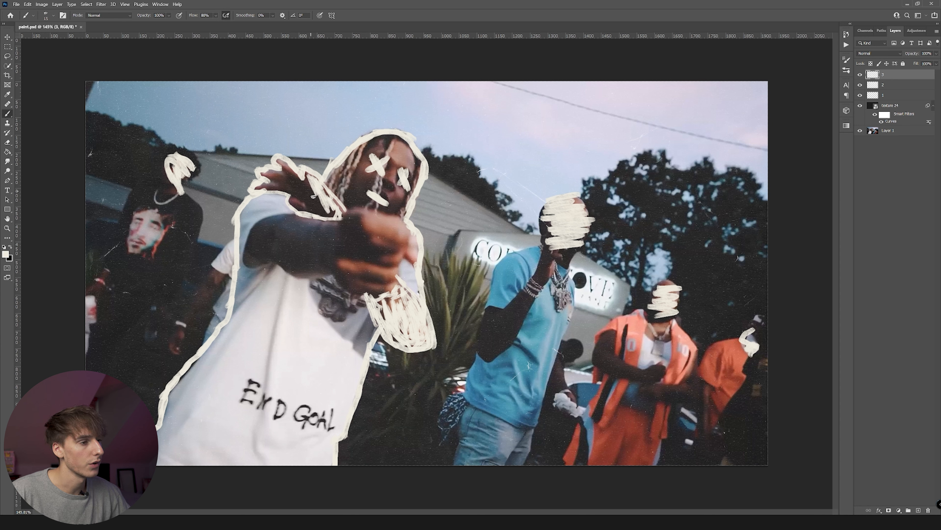
pyautogui.scroll(1, 272, 269)
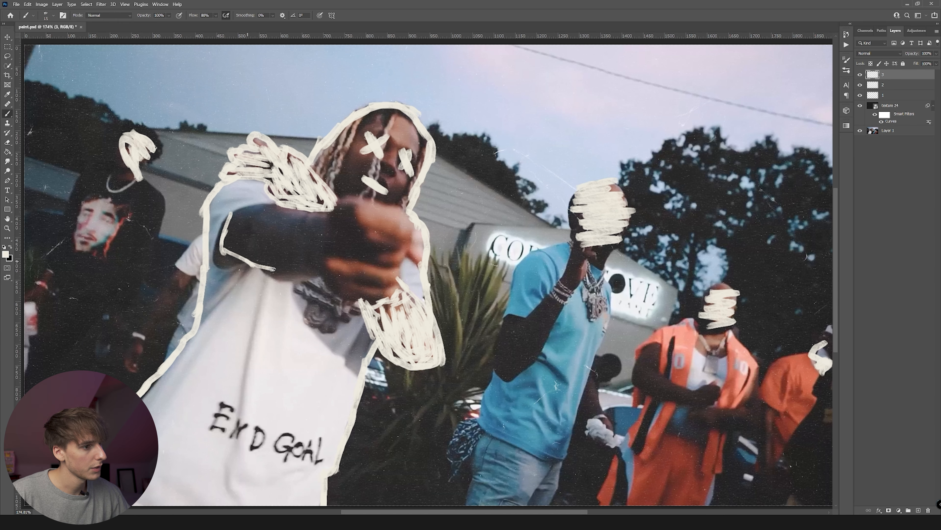
pyautogui.moveTo(287, 276)
pyautogui.mouseDown()
pyautogui.moveTo(326, 269)
pyautogui.moveTo(328, 282)
pyautogui.moveTo(395, 289)
pyautogui.mouseUp()
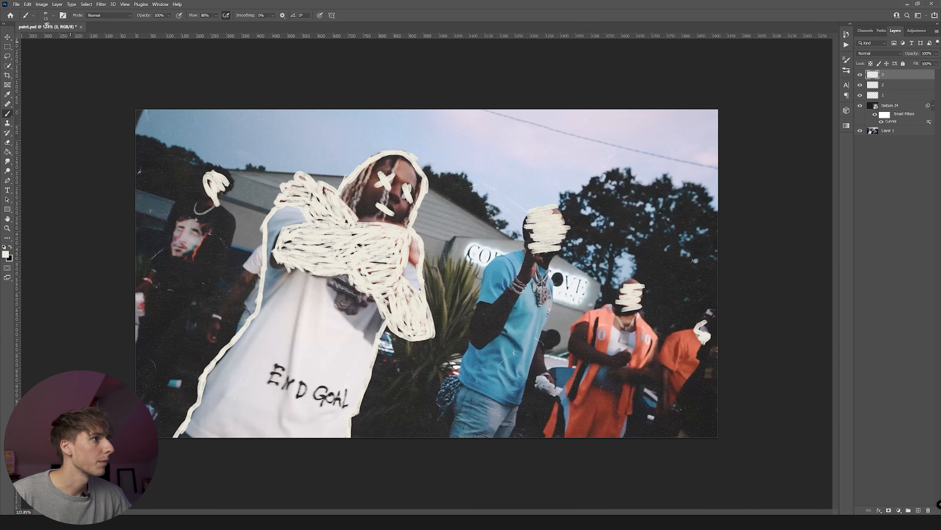
# Step: Save a PNG copy of the scribbled-arms image with the file name 3
pyautogui.click(16, 4)
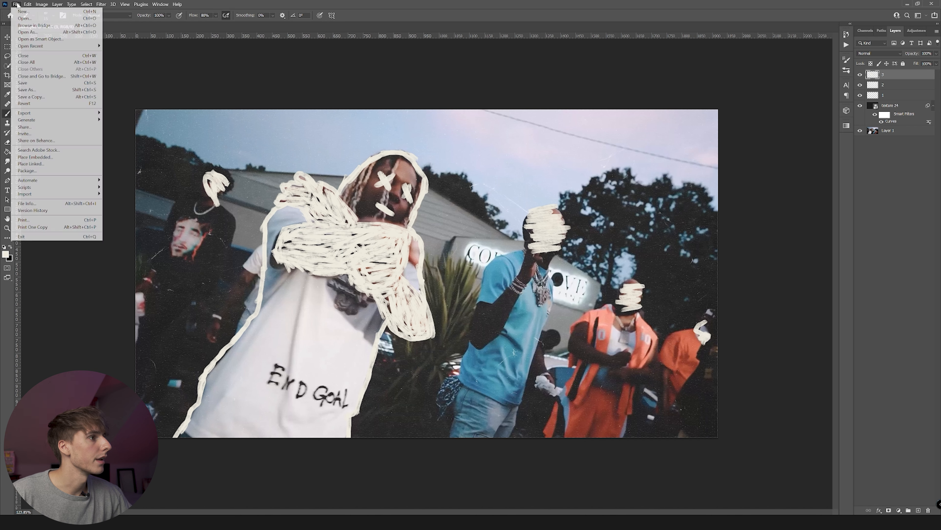
pyautogui.click(32, 96)
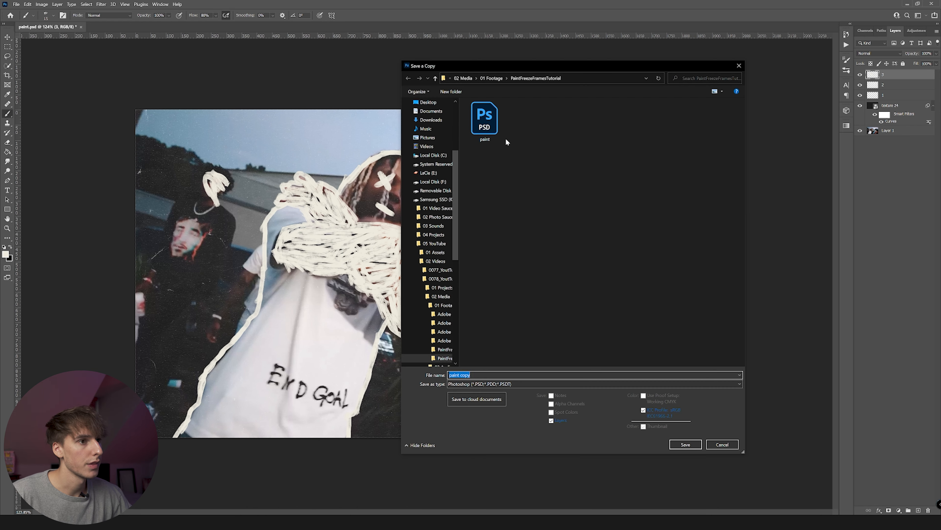
pyautogui.click(474, 383)
pyautogui.click(464, 477)
pyautogui.click(685, 442)
pyautogui.click(507, 158)
# Step: Add a new layer above layer 3 and name it 4
pyautogui.click(919, 510)
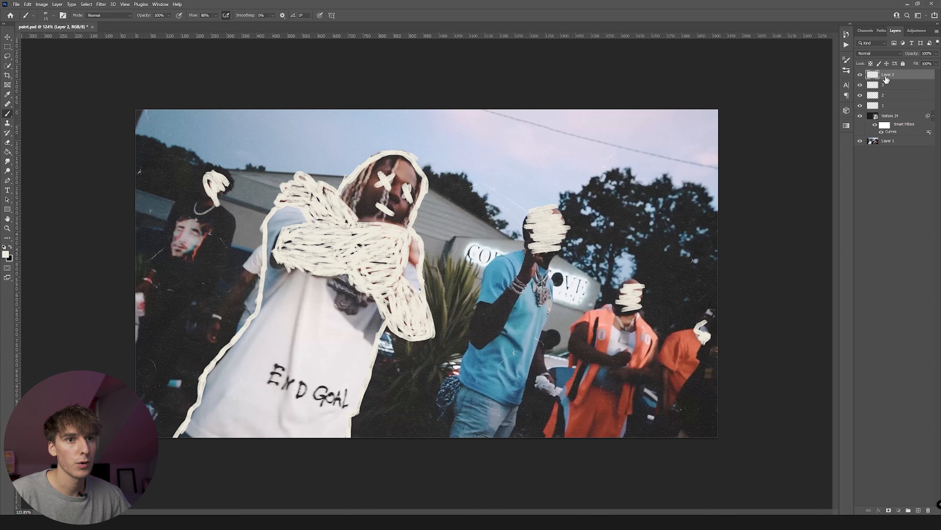
pyautogui.write('4')
pyautogui.press('Return')
pyautogui.click(895, 77)
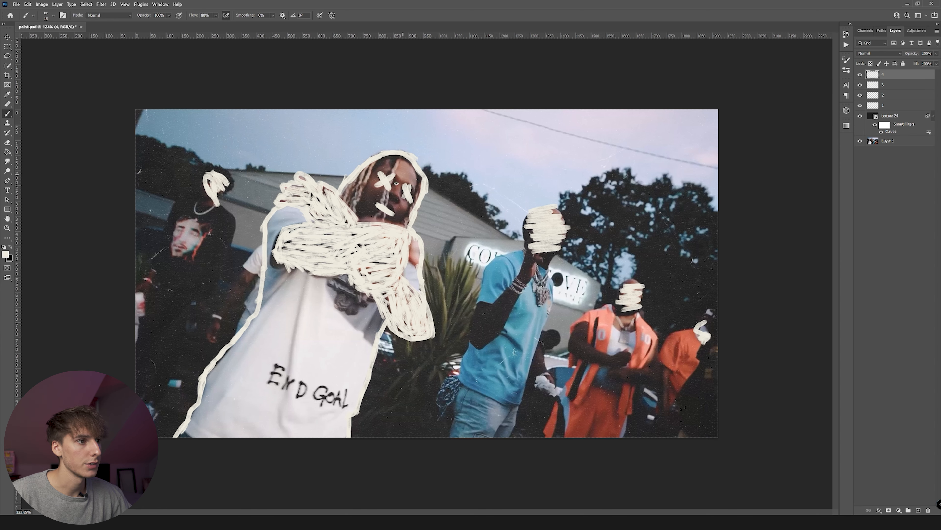
# Step: Cover the foreground man's whole head with dense white scribbled strokes on layer 4
pyautogui.scroll(3, 397, 228)
pyautogui.moveTo(309, 186)
pyautogui.mouseDown()
pyautogui.moveTo(369, 210)
pyautogui.moveTo(386, 204)
pyautogui.moveTo(368, 204)
pyautogui.moveTo(424, 129)
pyautogui.moveTo(415, 112)
pyautogui.moveTo(409, 166)
pyautogui.moveTo(400, 141)
pyautogui.moveTo(367, 124)
pyautogui.moveTo(347, 130)
pyautogui.moveTo(345, 120)
pyautogui.moveTo(330, 155)
pyautogui.moveTo(350, 178)
pyautogui.moveTo(351, 171)
pyautogui.moveTo(409, 177)
pyautogui.moveTo(393, 134)
pyautogui.mouseUp()
pyautogui.hotkey('ctrl', '0')
pyautogui.hotkey('ctrl', '-')
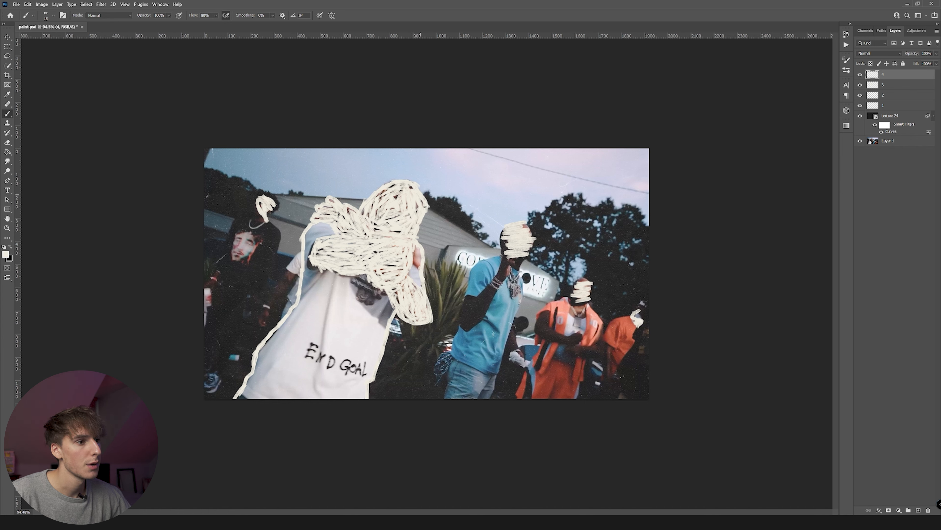
# Step: Inspect the scribbled strokes on the foreground man and the blue-shirted man, both close up and in full view
pyautogui.scroll(-5, 388, 190)
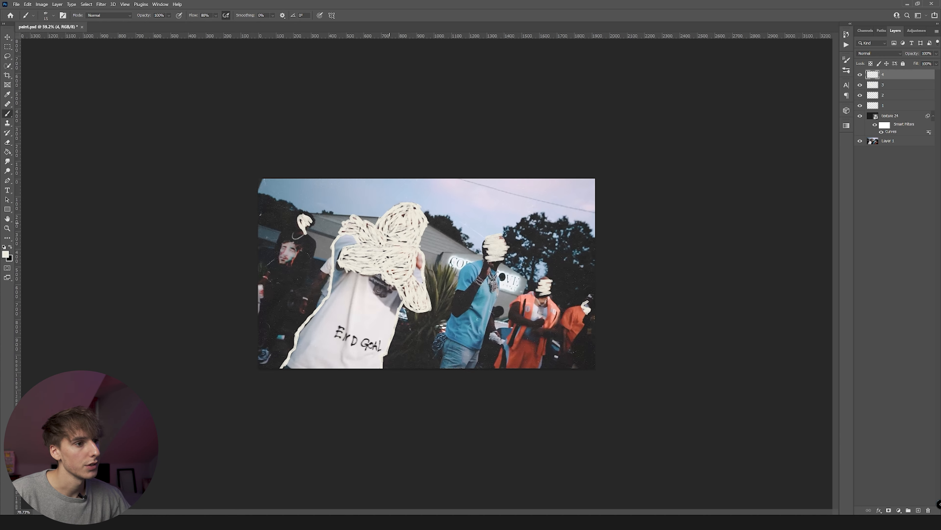
pyautogui.scroll(10, 385, 191)
pyautogui.scroll(3, 345, 193)
pyautogui.scroll(-3, 345, 193)
pyautogui.scroll(-3, 344, 193)
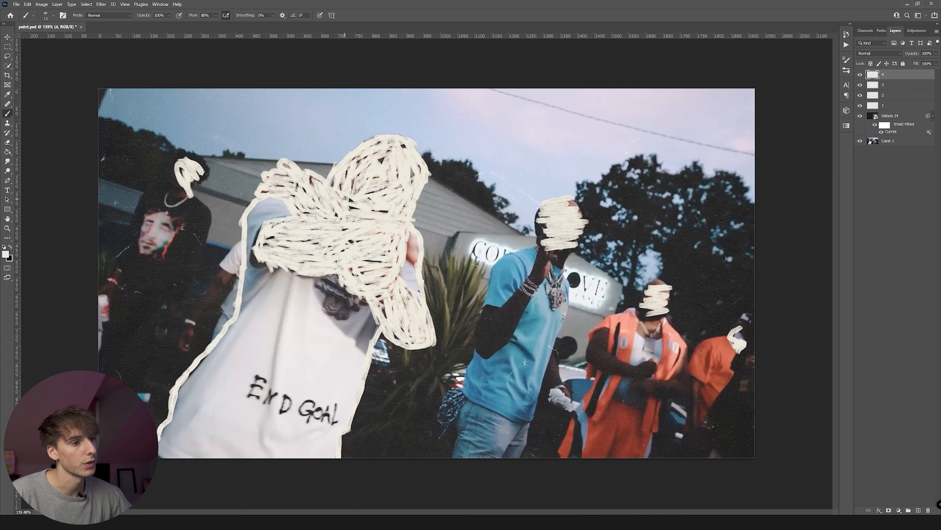
pyautogui.scroll(2, 344, 193)
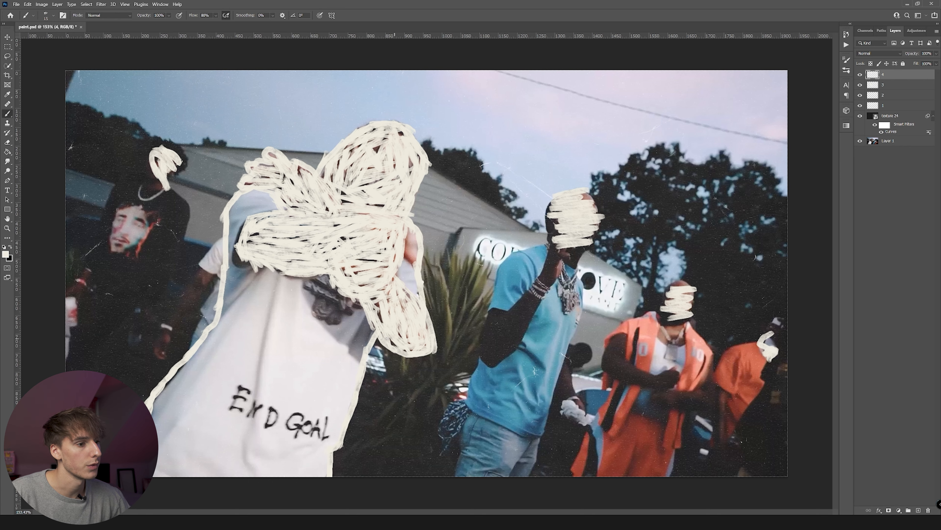
pyautogui.scroll(4, 587, 209)
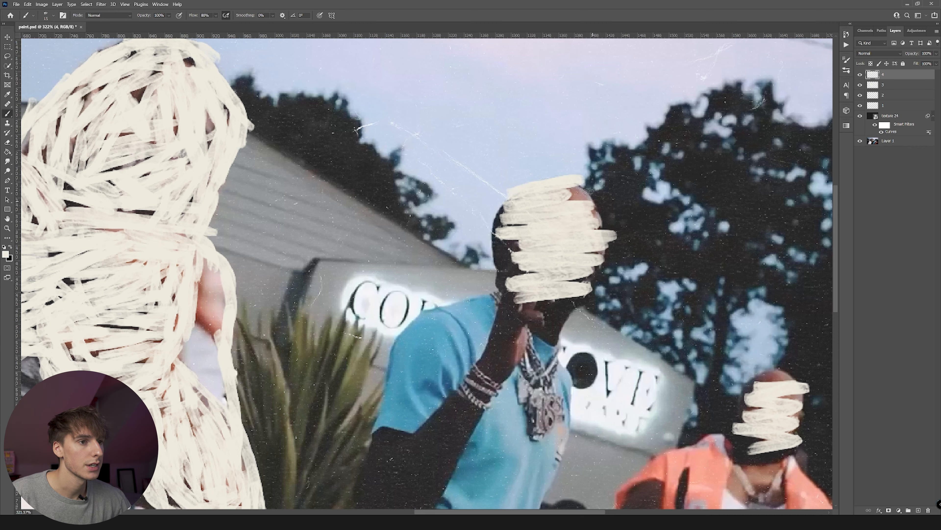
pyautogui.scroll(-4, 590, 199)
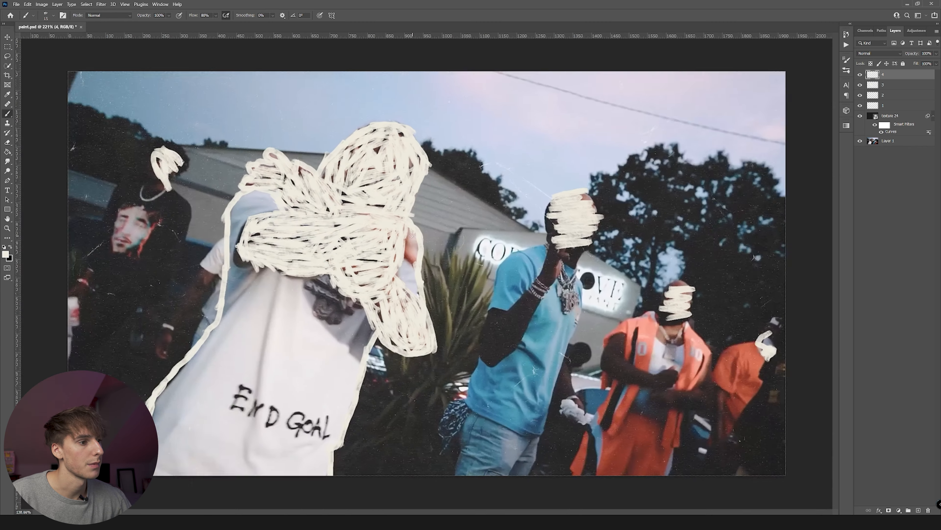
# Step: Save a PNG copy of the image with the scribbled head under the file name 4
pyautogui.hotkey('ctrl', 'alt', 's')
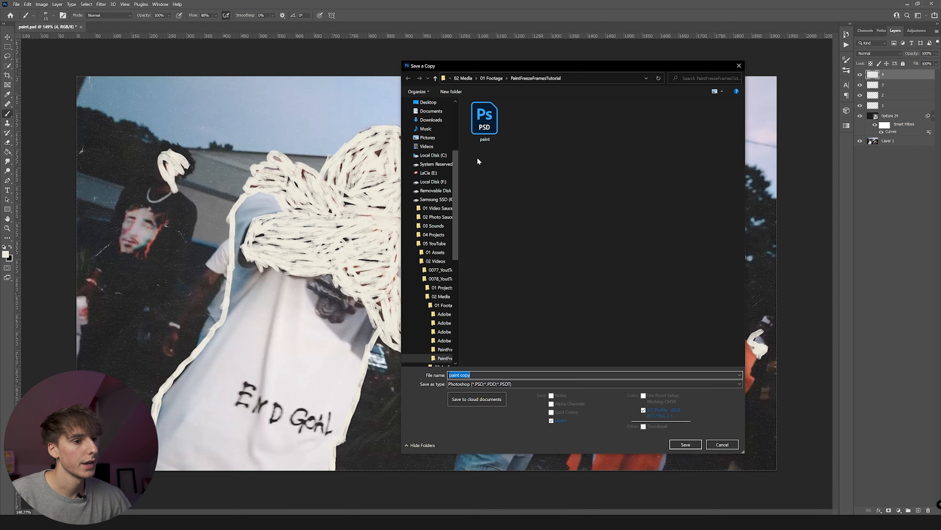
pyautogui.click(461, 383)
pyautogui.click(467, 494)
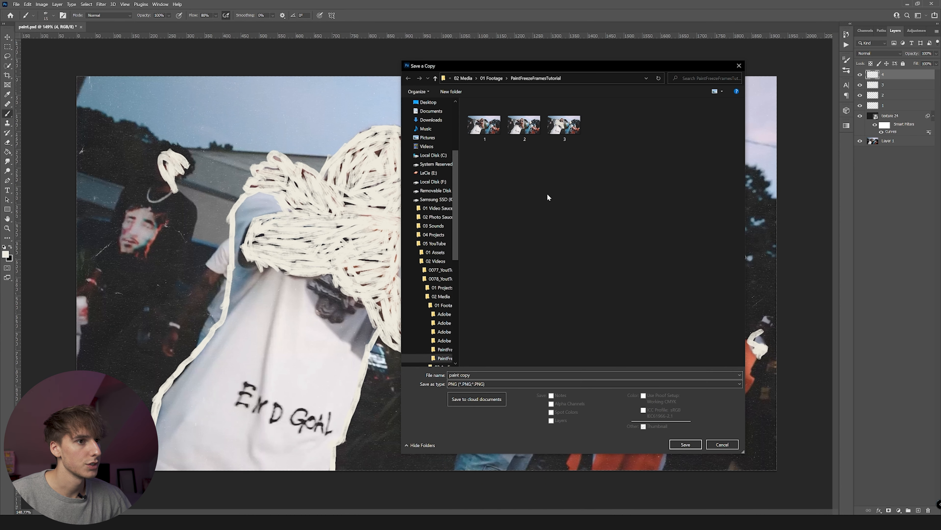
pyautogui.press('Return')
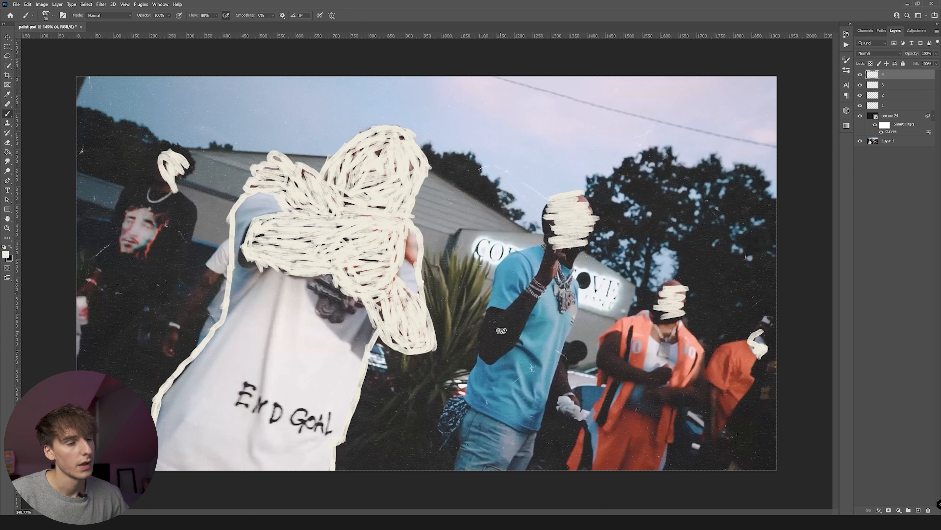
# Step: Paint white scribbled strokes over the arms and hands of the background people on layer 4
pyautogui.moveTo(557, 254)
pyautogui.mouseDown()
pyautogui.moveTo(534, 299)
pyautogui.moveTo(532, 287)
pyautogui.moveTo(484, 334)
pyautogui.moveTo(486, 356)
pyautogui.moveTo(487, 336)
pyautogui.moveTo(503, 329)
pyautogui.moveTo(505, 353)
pyautogui.moveTo(498, 332)
pyautogui.mouseUp()
pyautogui.moveTo(562, 385)
pyautogui.mouseDown()
pyautogui.moveTo(556, 397)
pyautogui.moveTo(578, 412)
pyautogui.moveTo(551, 362)
pyautogui.moveTo(556, 393)
pyautogui.moveTo(563, 349)
pyautogui.moveTo(655, 382)
pyautogui.mouseUp()
pyautogui.scroll(-2, 427, 272)
# Step: Save a PNG copy of the image with the background arms painted under the file name 5
pyautogui.click(16, 4)
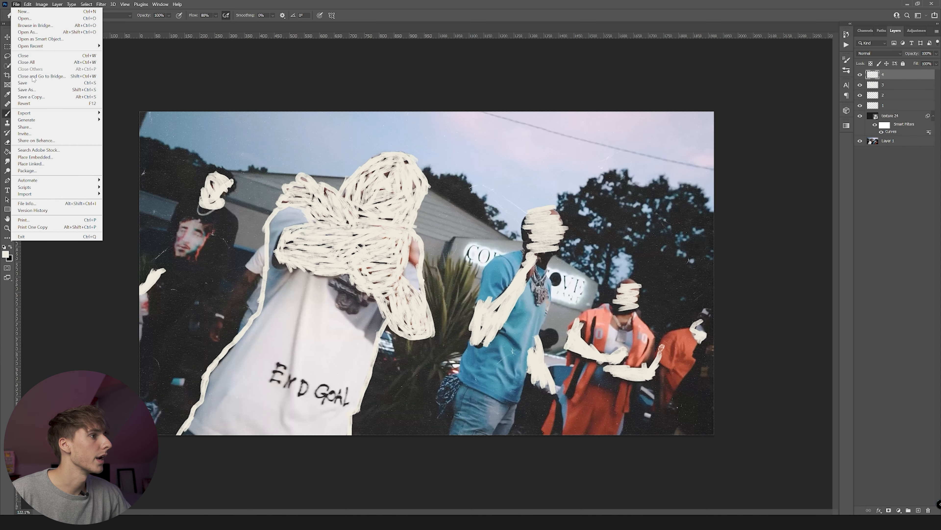
pyautogui.click(31, 96)
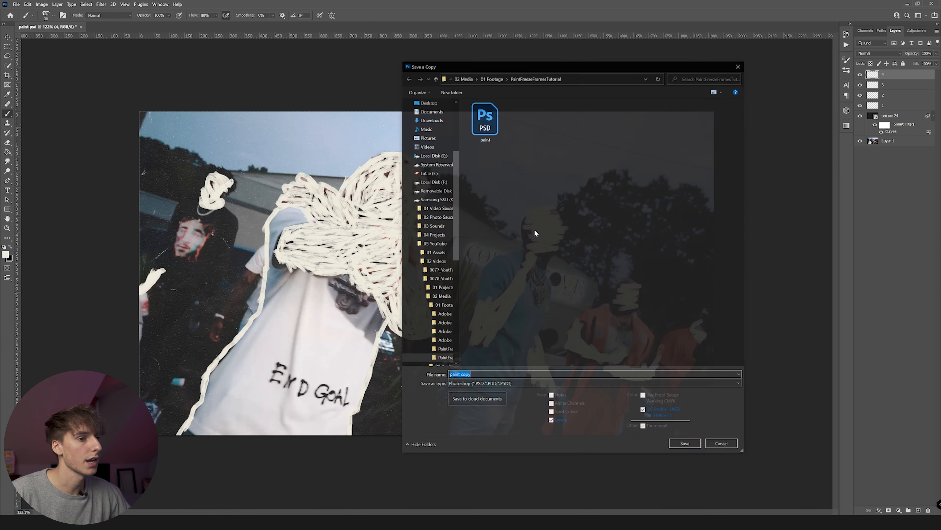
pyautogui.click(456, 384)
pyautogui.click(464, 496)
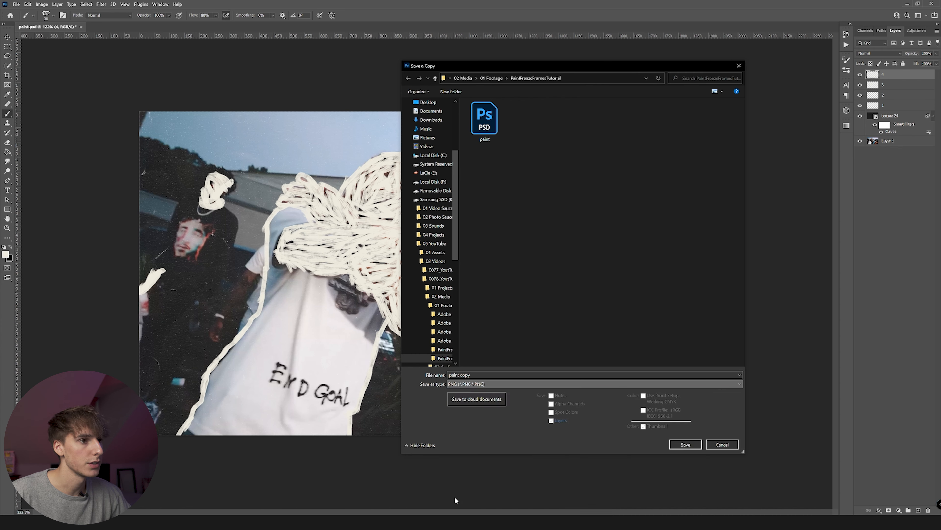
pyautogui.click(605, 138)
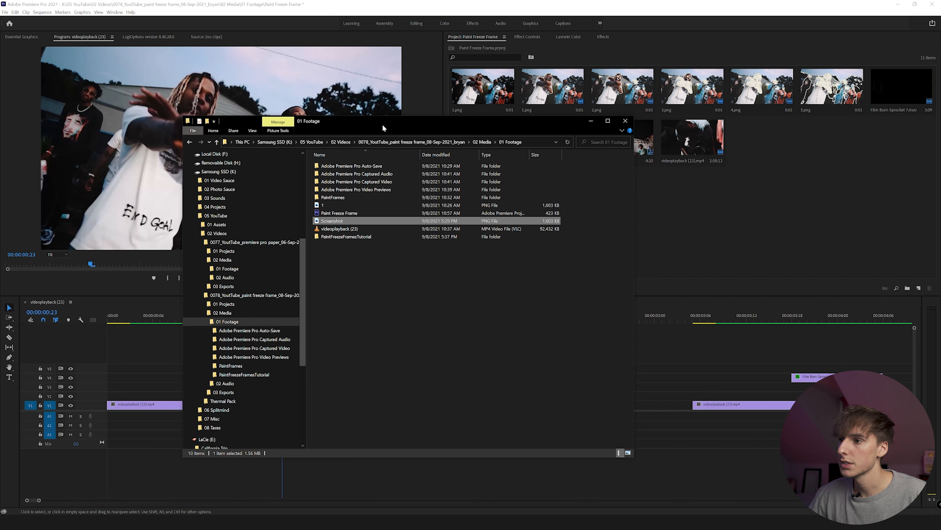
# Step: In Premiere Pro, import the PaintFreezeFramesTutorial folder from 01 Footage into the project and minimize the file browser
pyautogui.moveTo(347, 236)
pyautogui.mouseDown()
pyautogui.moveTo(552, 211)
pyautogui.moveTo(709, 220)
pyautogui.mouseUp()
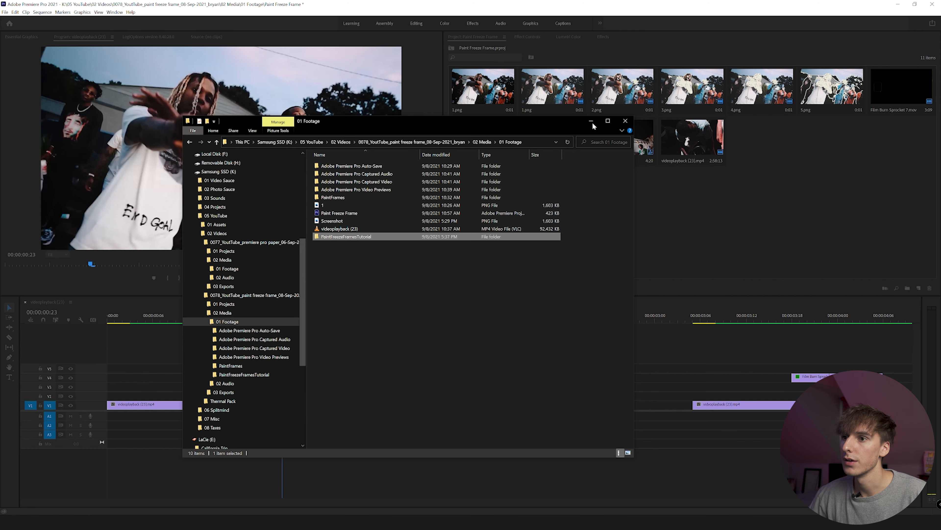
pyautogui.click(592, 121)
pyautogui.click(434, 199)
pyautogui.click(433, 198)
pyautogui.click(547, 199)
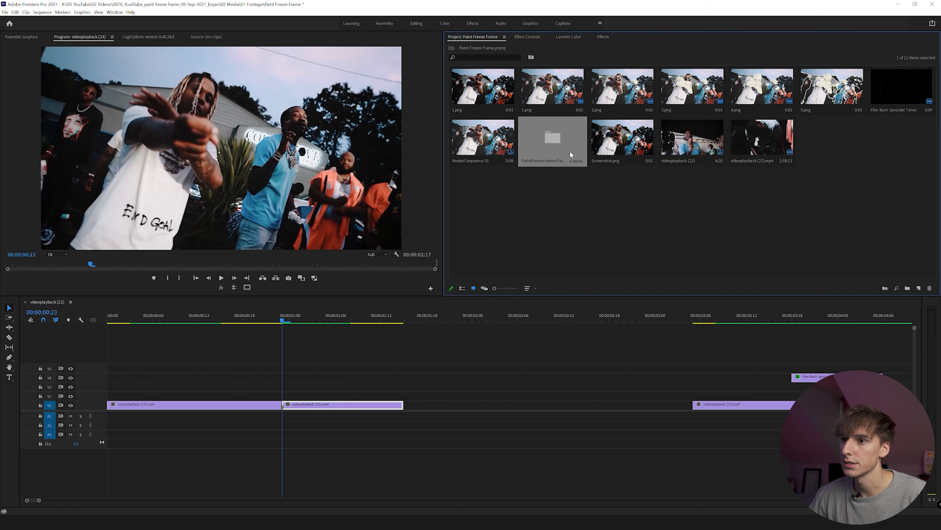
# Step: Place the five PNG frames from the PaintFreezeFramesTutorial bin on track V2, ending at the cut at 00:00:00:23
pyautogui.doubleClick(560, 141)
pyautogui.moveTo(467, 124); pyautogui.dragTo(749, 98)
pyautogui.moveTo(482, 97); pyautogui.dragTo(265, 397)
pyautogui.press('=')
pyautogui.moveTo(375, 378)
pyautogui.mouseDown()
pyautogui.moveTo(299, 396)
pyautogui.moveTo(315, 397)
pyautogui.mouseUp()
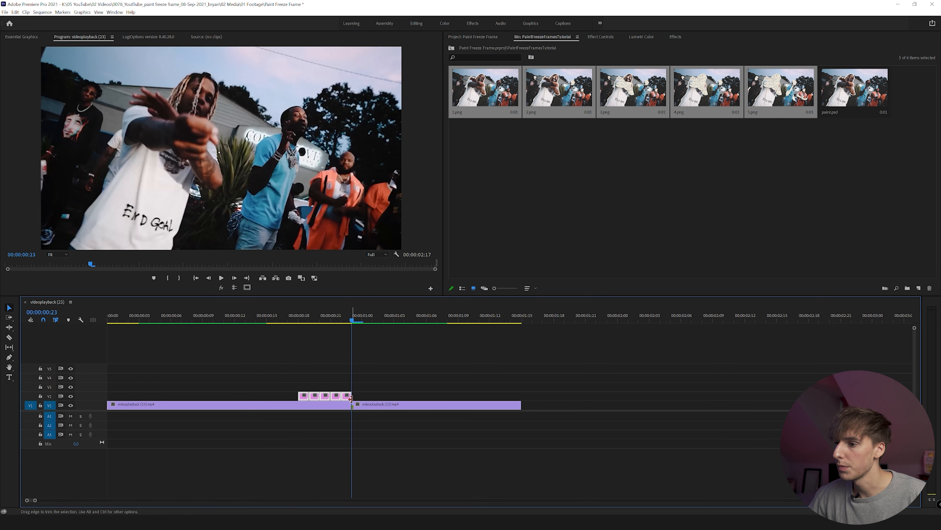
# Step: Play back the section around the painted PNG frames several times to check their timing
pyautogui.moveTo(353, 320)
pyautogui.mouseDown()
pyautogui.moveTo(300, 324)
pyautogui.moveTo(369, 334)
pyautogui.moveTo(286, 335)
pyautogui.mouseUp()
pyautogui.press('space')
pyautogui.press('space')
pyautogui.click(279, 320)
pyautogui.press('space')
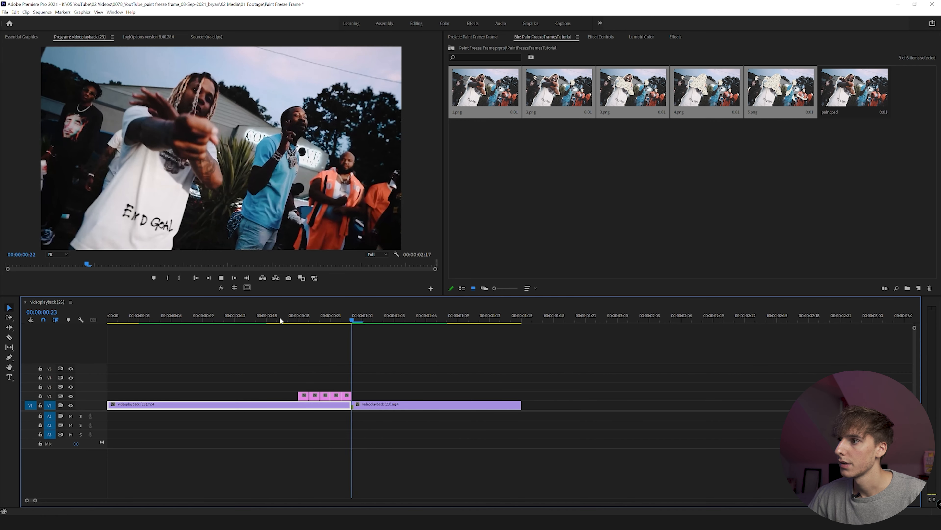
pyautogui.click(280, 319)
pyautogui.press('space')
pyautogui.press('space')
pyautogui.click(287, 319)
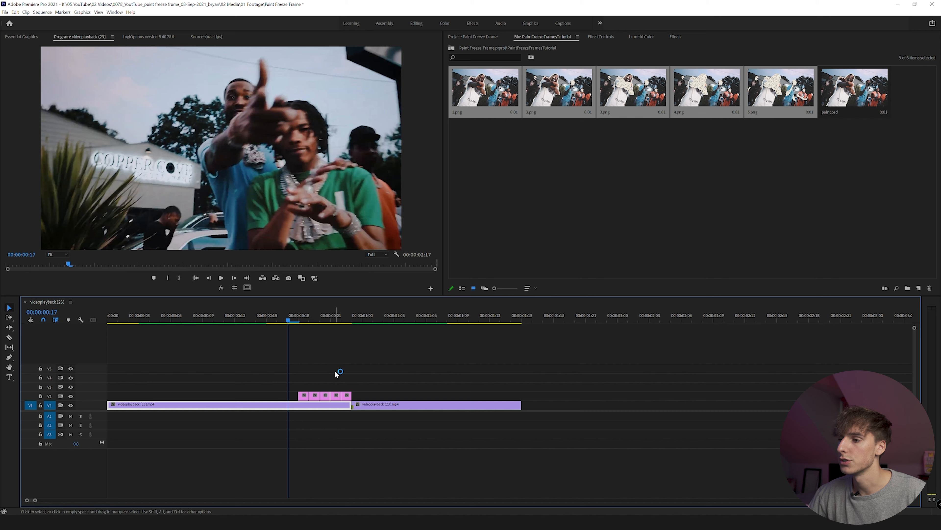
# Step: Lengthen the five PNG clips on V2 to two frames each, running from 00:00:00:13 to the cut, and play the result
pyautogui.click(326, 395)
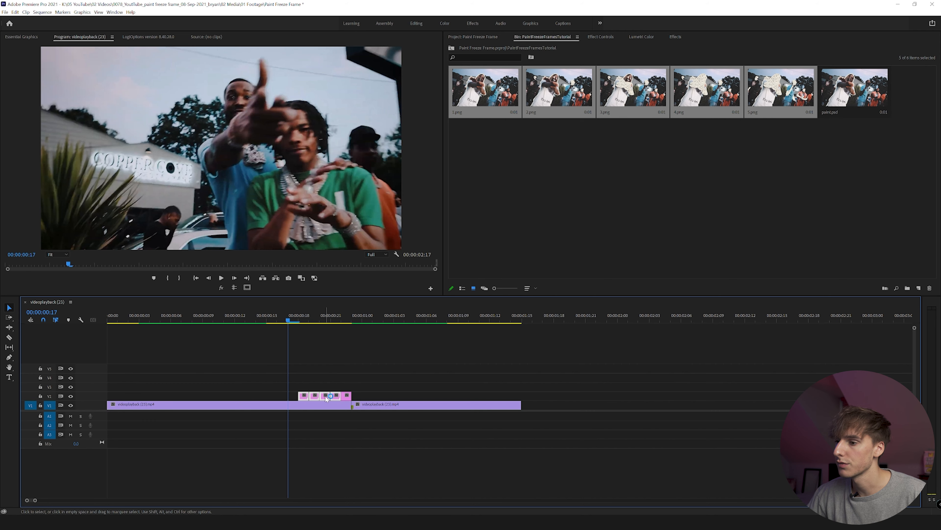
pyautogui.moveTo(326, 398)
pyautogui.mouseDown()
pyautogui.moveTo(274, 396)
pyautogui.moveTo(282, 397)
pyautogui.mouseUp()
pyautogui.click(305, 378)
pyautogui.moveTo(319, 396); pyautogui.dragTo(286, 394)
pyautogui.click(307, 379)
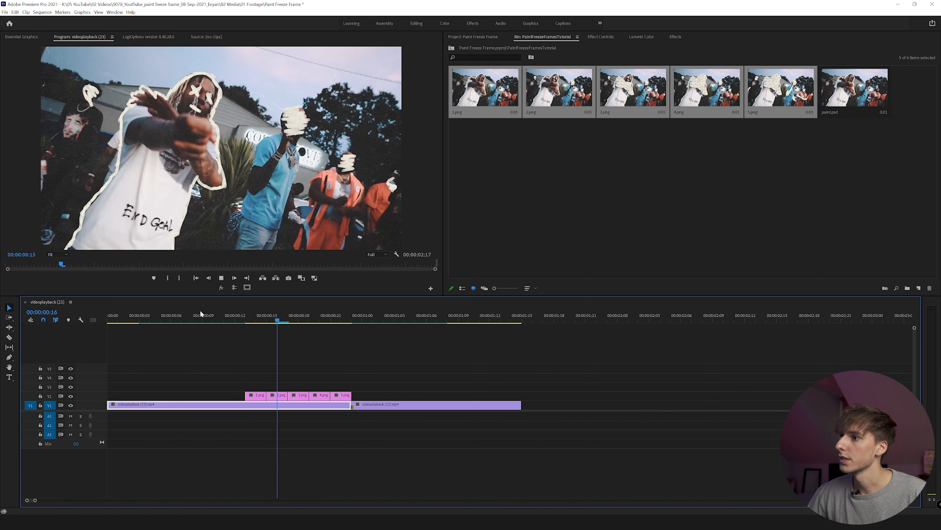
pyautogui.press('space')
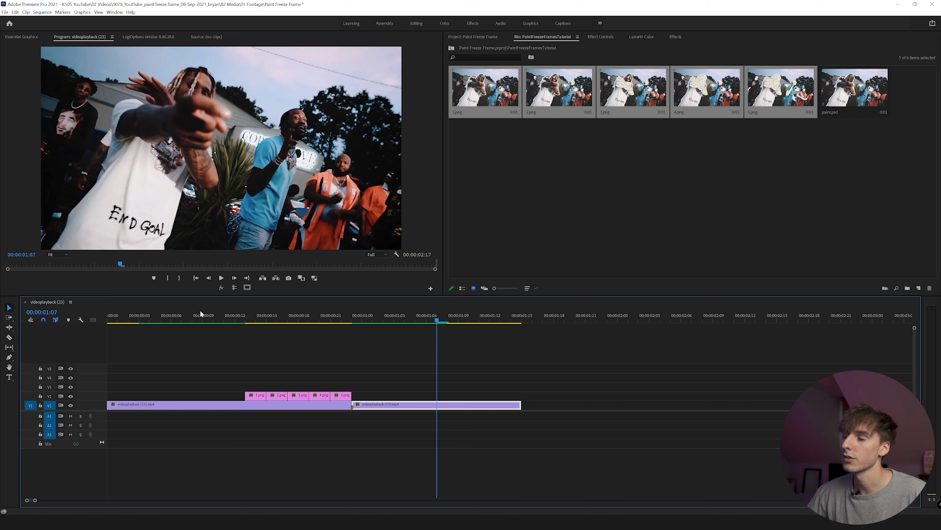
# Step: Nest the five PNG clips on V2 into a nested sequence named Paint
pyautogui.moveTo(375, 368); pyautogui.dragTo(242, 398)
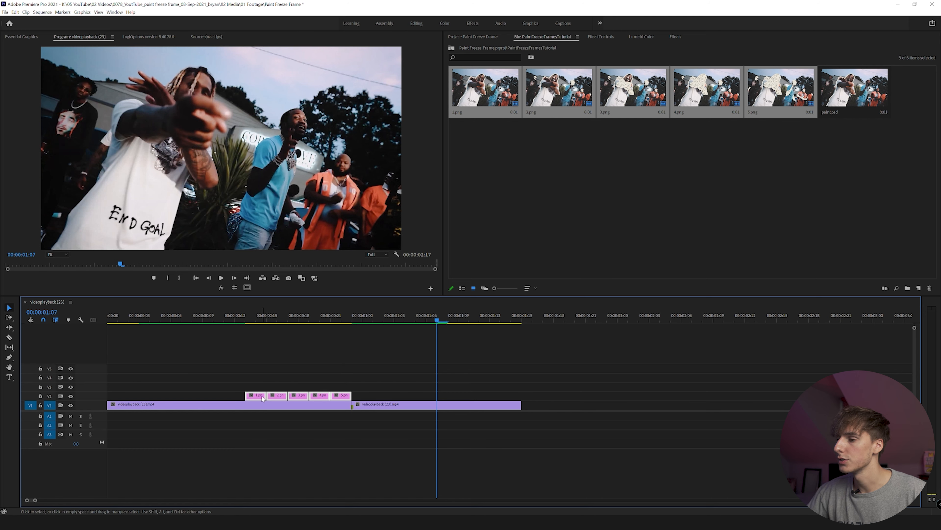
pyautogui.rightClick(262, 398)
pyautogui.click(293, 245)
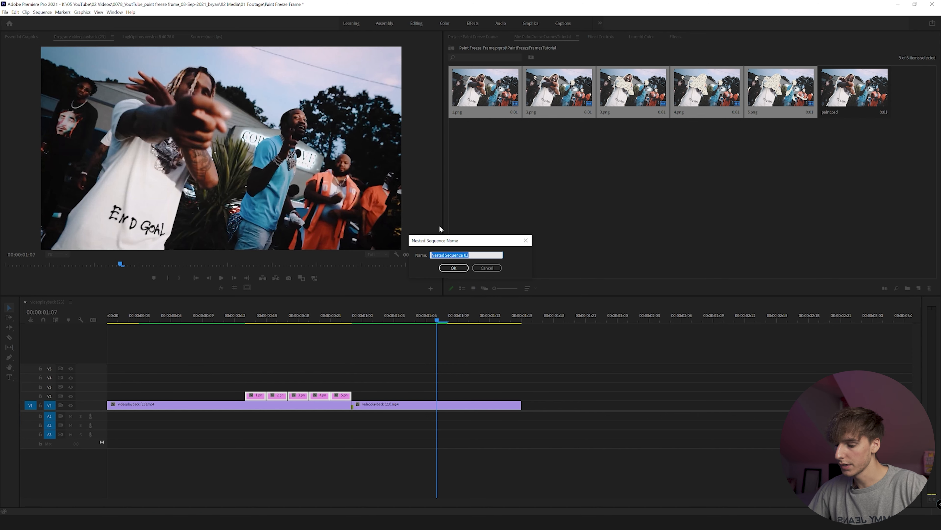
pyautogui.write('Paint')
pyautogui.press('Return')
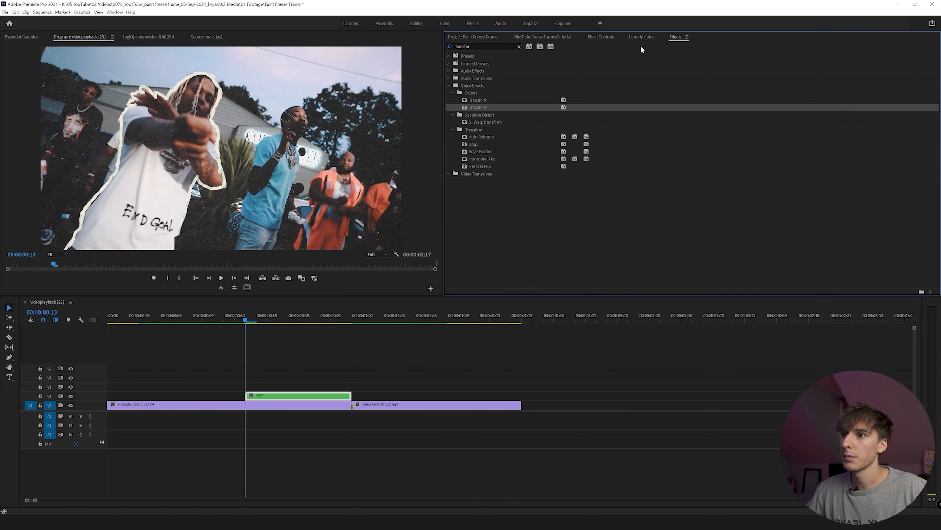
# Step: Apply the Transform effect to the Paint clip and set its Shutter Angle to 180
pyautogui.moveTo(360, 240); pyautogui.dragTo(272, 396)
pyautogui.click(587, 36)
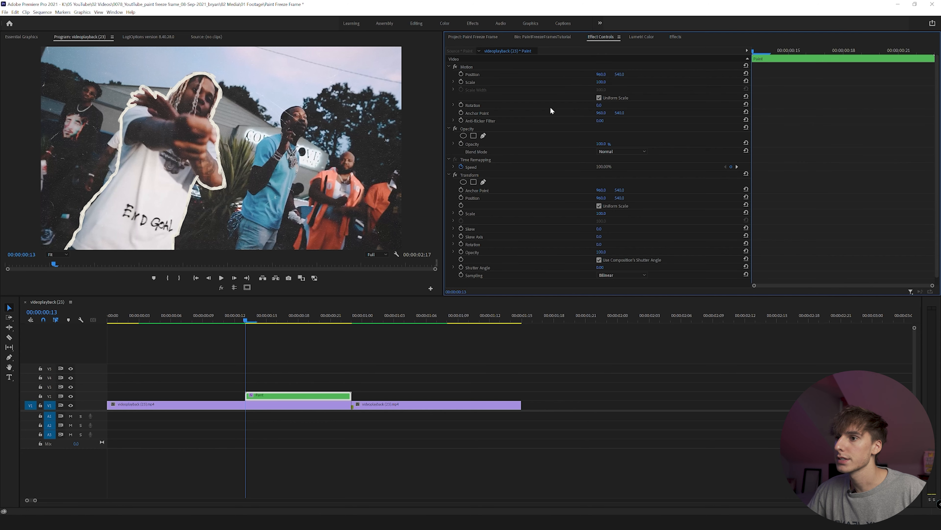
pyautogui.click(607, 266)
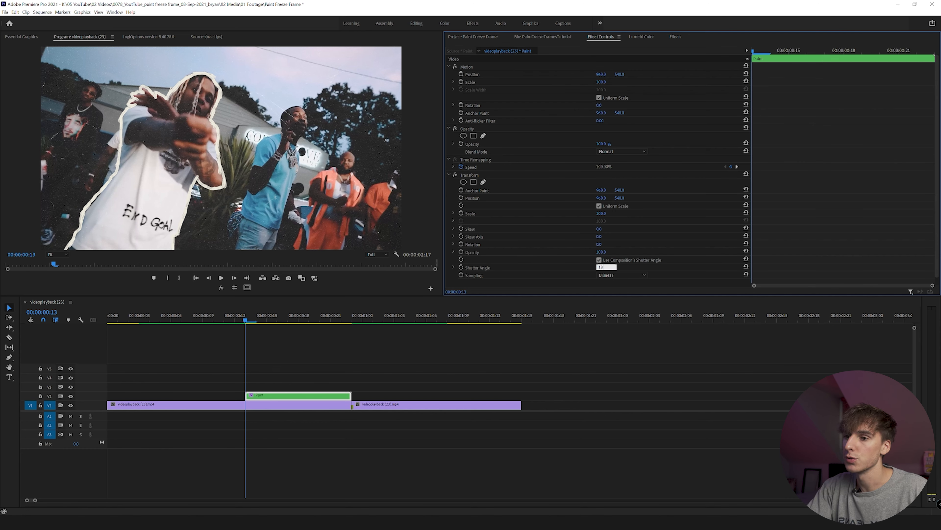
pyautogui.press('Return')
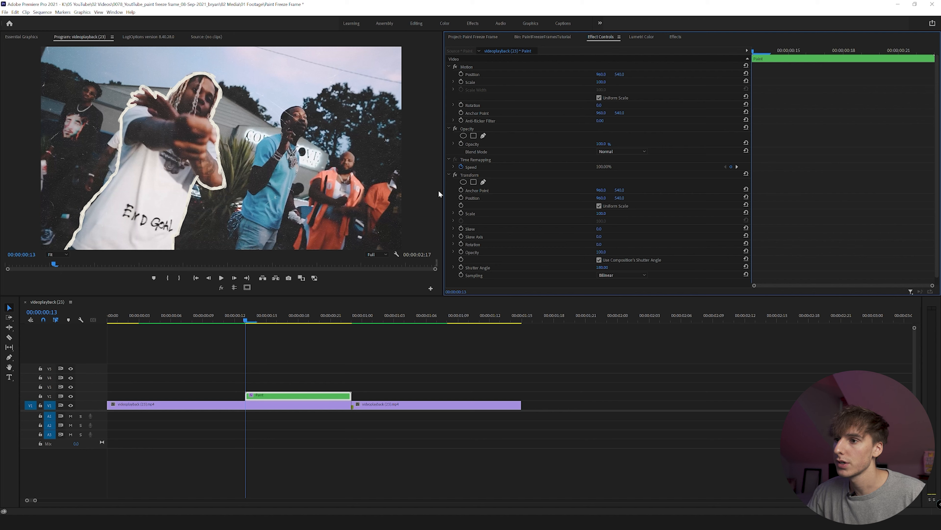
# Step: Keyframe Transform Position and Scale from the Paint clip's start to a reframed 150 scale at its end
pyautogui.click(461, 197)
pyautogui.click(461, 213)
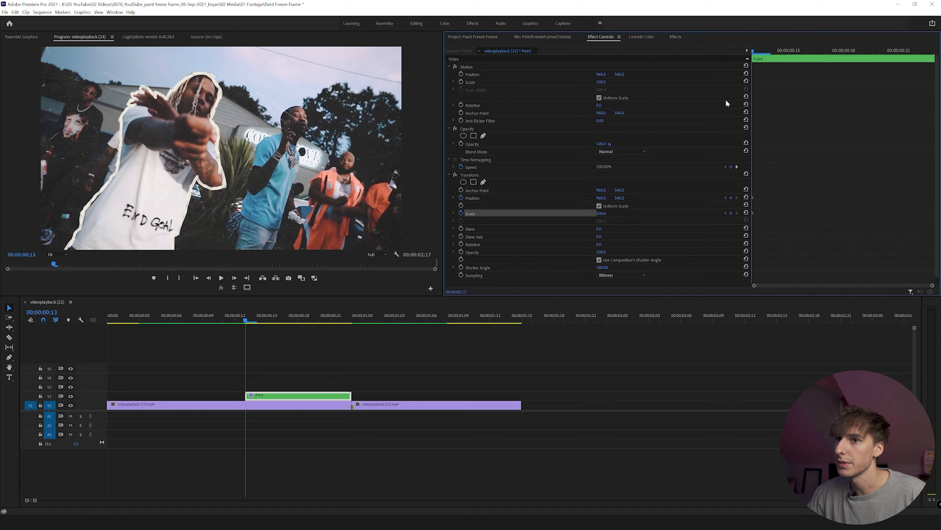
pyautogui.click(862, 52)
pyautogui.press('Right')
pyautogui.press('Right')
pyautogui.moveTo(600, 217); pyautogui.dragTo(646, 196)
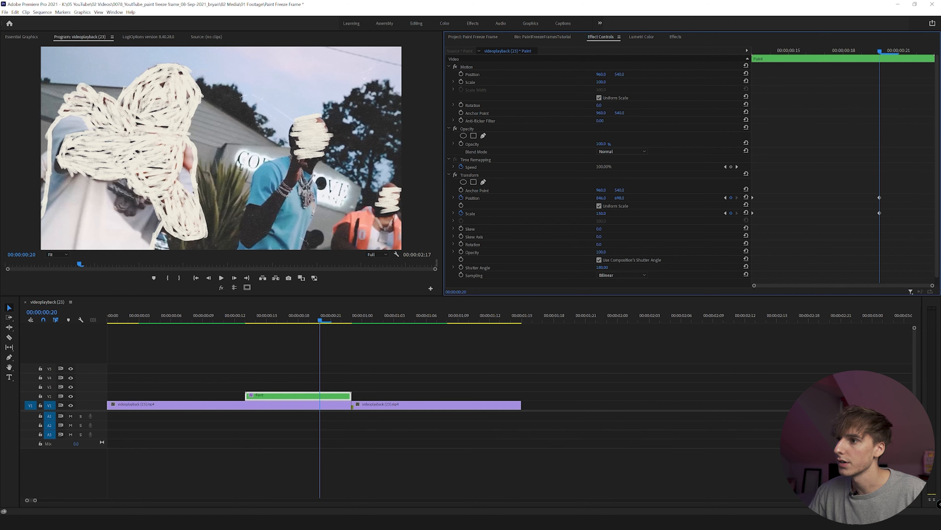
pyautogui.moveTo(880, 213); pyautogui.dragTo(934, 213)
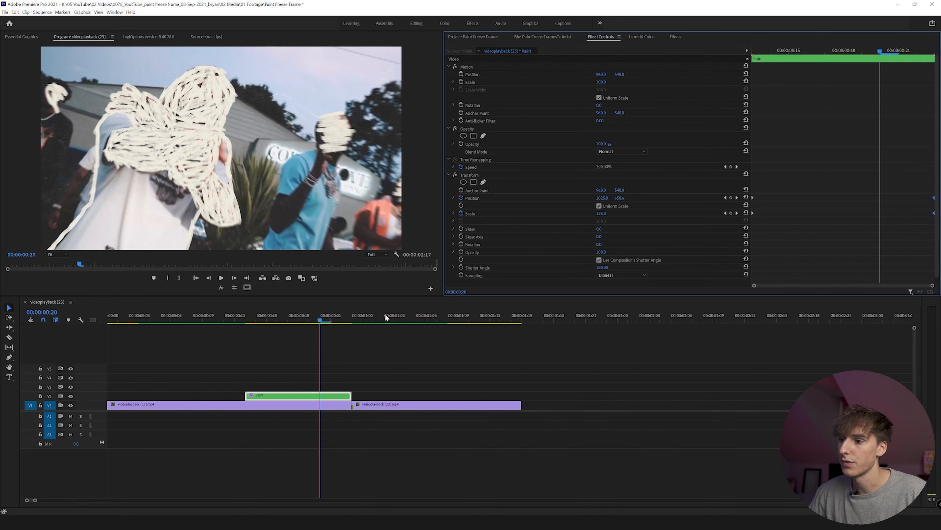
# Step: Play back and scrub through the Paint clip to review the zoom animation
pyautogui.moveTo(247, 317); pyautogui.dragTo(207, 317)
pyautogui.press('space')
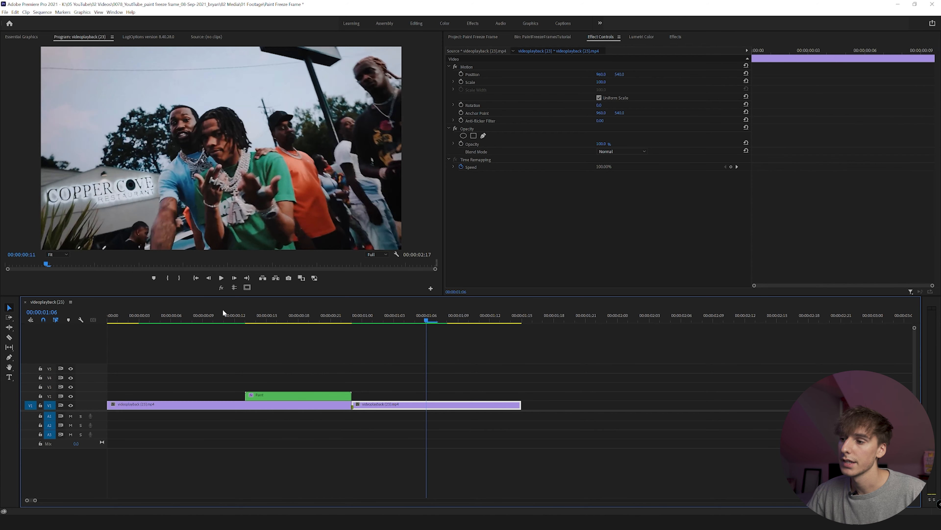
pyautogui.press('space')
pyautogui.moveTo(281, 315)
pyautogui.mouseDown()
pyautogui.moveTo(333, 318)
pyautogui.moveTo(294, 328)
pyautogui.mouseUp()
# Step: Find the S_Shake effect by searching for shake and apply it to the Paint clip
pyautogui.hotkey('shift', '7')
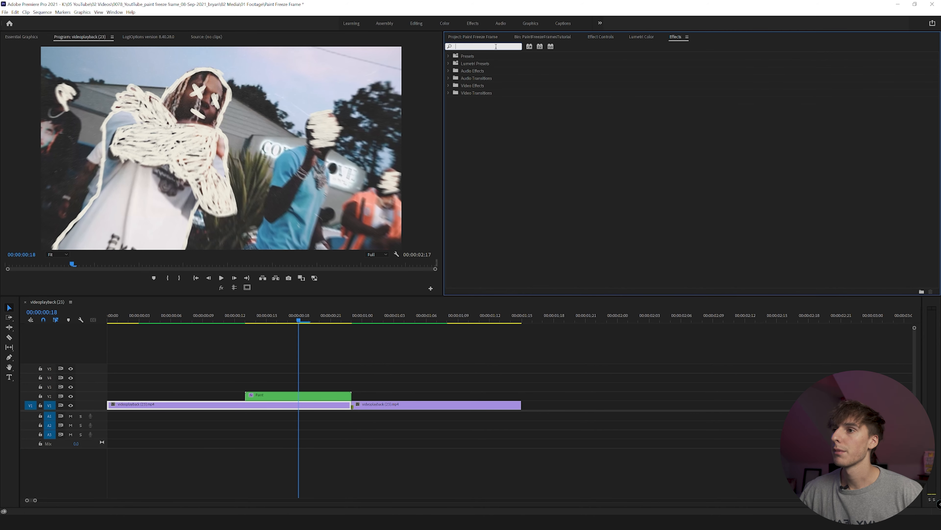
pyautogui.write('shake')
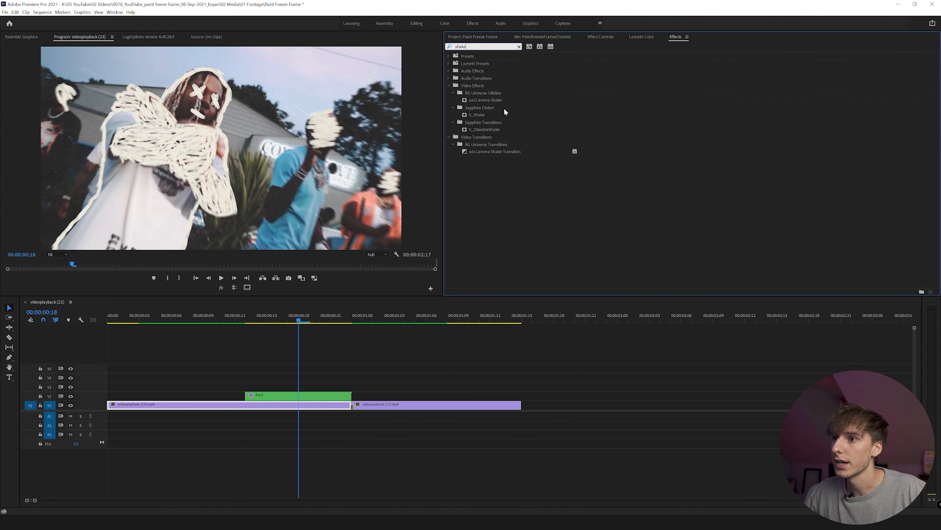
pyautogui.moveTo(478, 115); pyautogui.dragTo(275, 337)
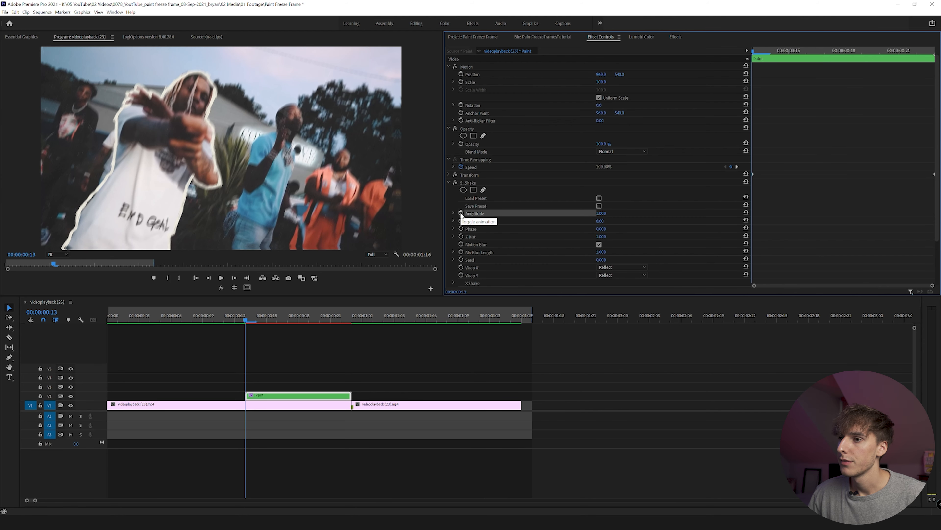
# Step: Enable keyframing for S_Shake Amplitude and Frequency at the clip's start and set Mo Blur Length to 2
pyautogui.click(462, 221)
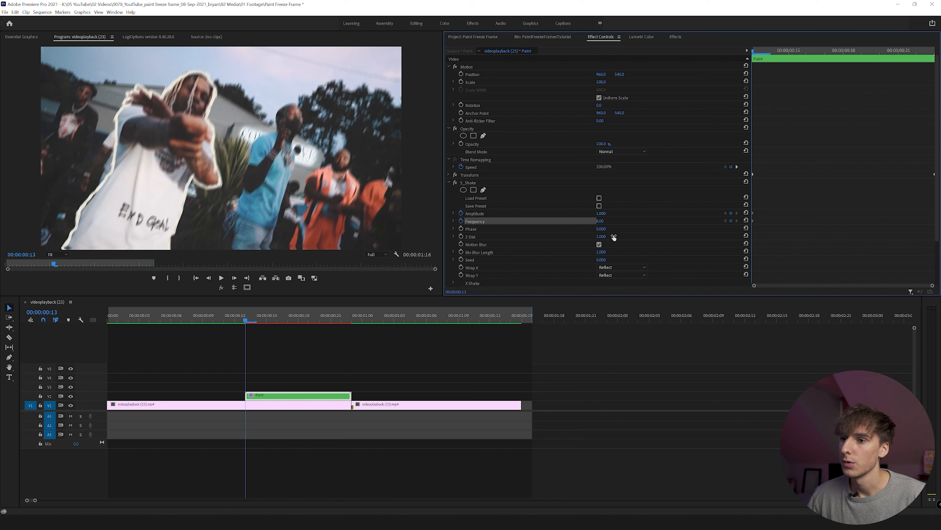
pyautogui.click(599, 244)
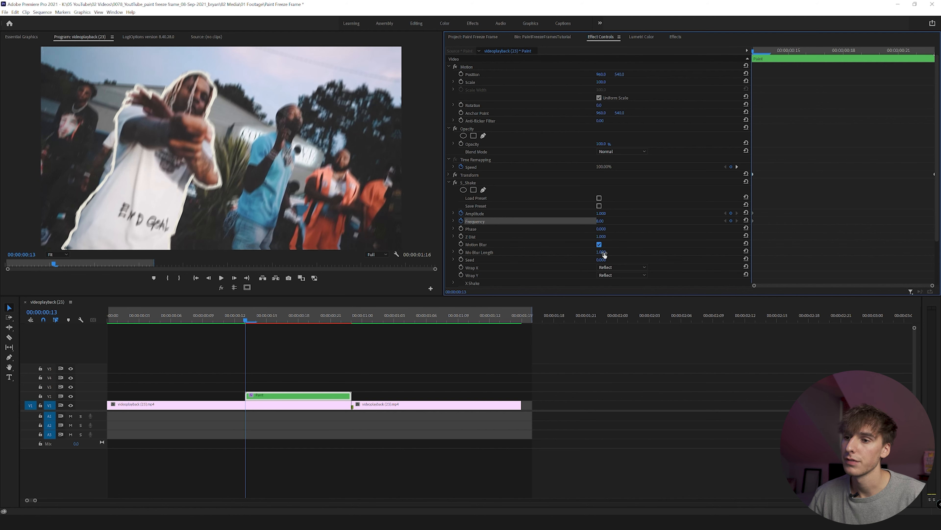
pyautogui.write('2')
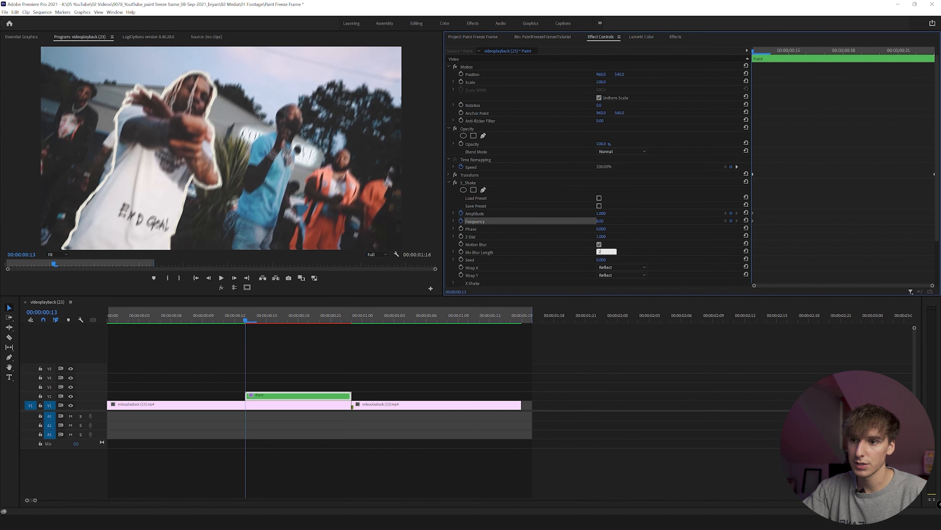
pyautogui.press('Return')
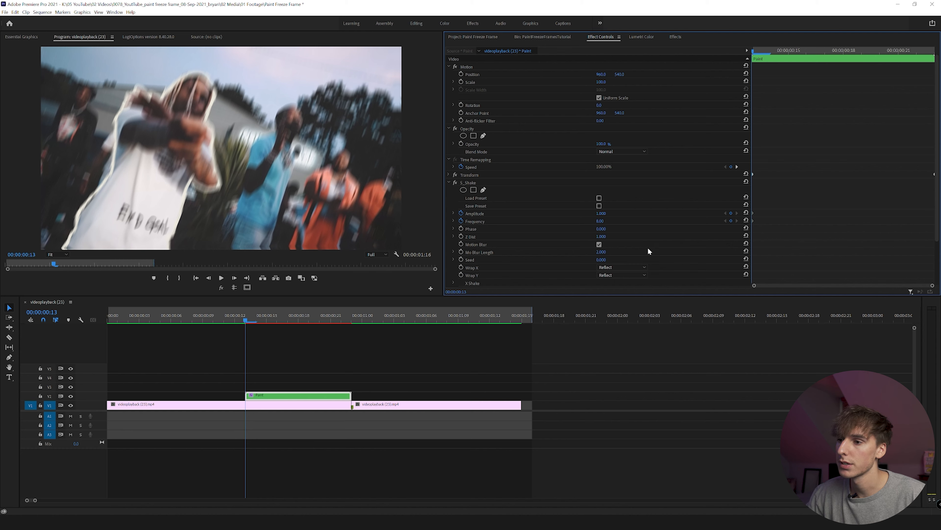
# Step: Add S_Shake keyframes with Amplitude 0.3 and Frequency 5, and move them to the end of the Paint clip
pyautogui.click(859, 51)
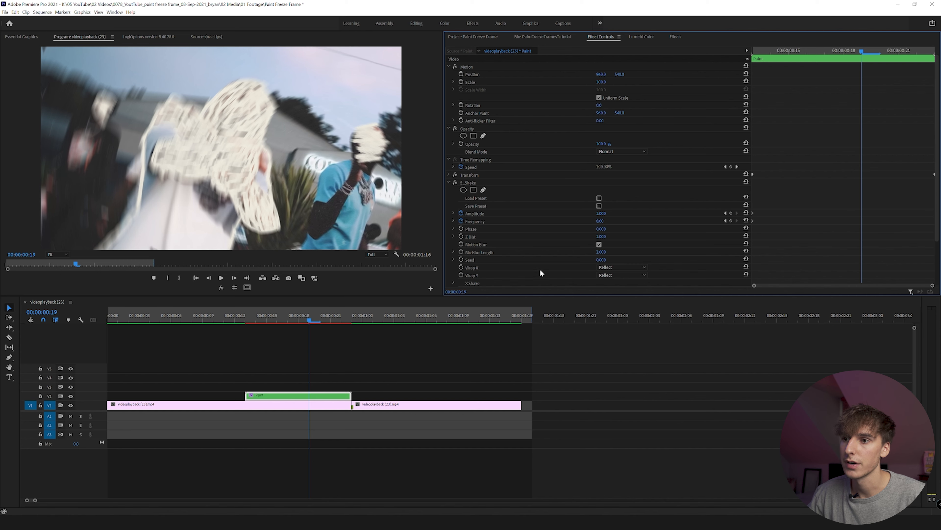
pyautogui.click(604, 214)
pyautogui.write('0.3')
pyautogui.press('Return')
pyautogui.click(602, 221)
pyautogui.write('5')
pyautogui.press('Return')
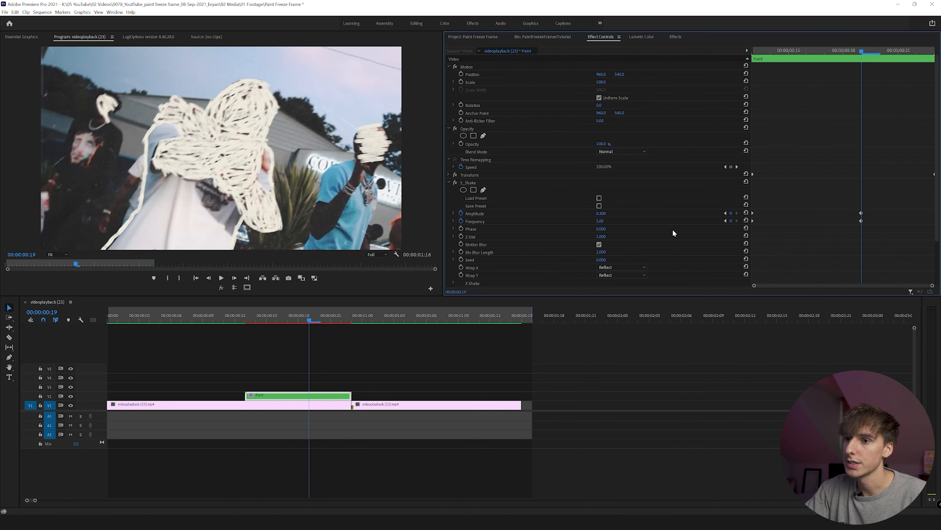
pyautogui.moveTo(862, 222); pyautogui.dragTo(934, 222)
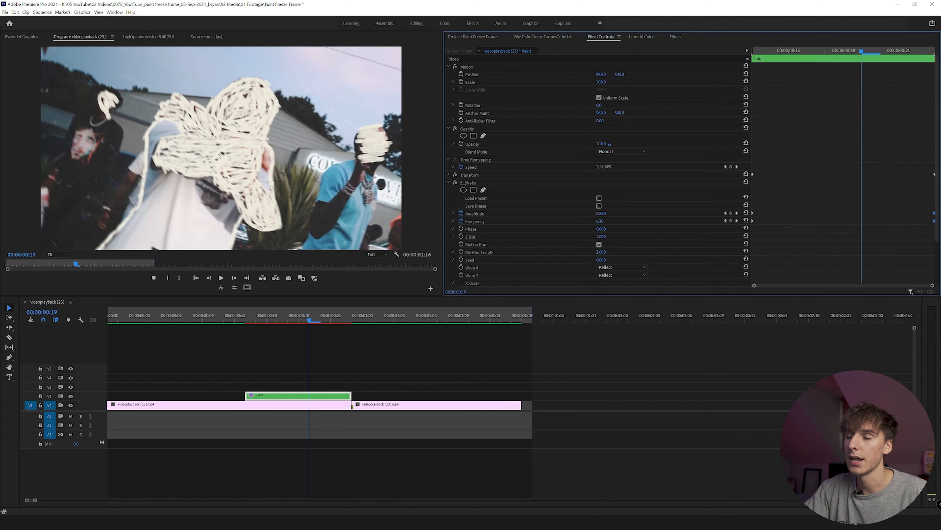
# Step: Play the sequence from 00:00:00:10 to check the shake on the Paint clip
pyautogui.click(214, 318)
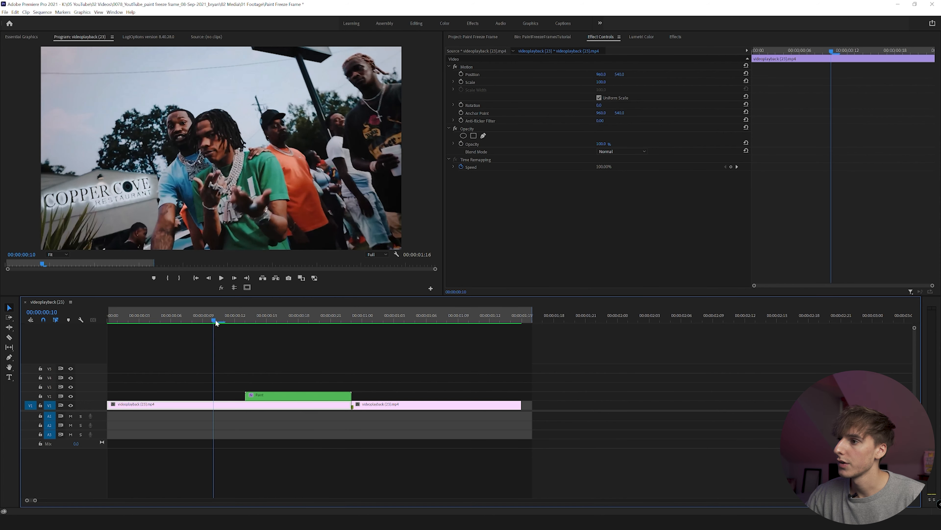
pyautogui.press('space')
pyautogui.press('space')
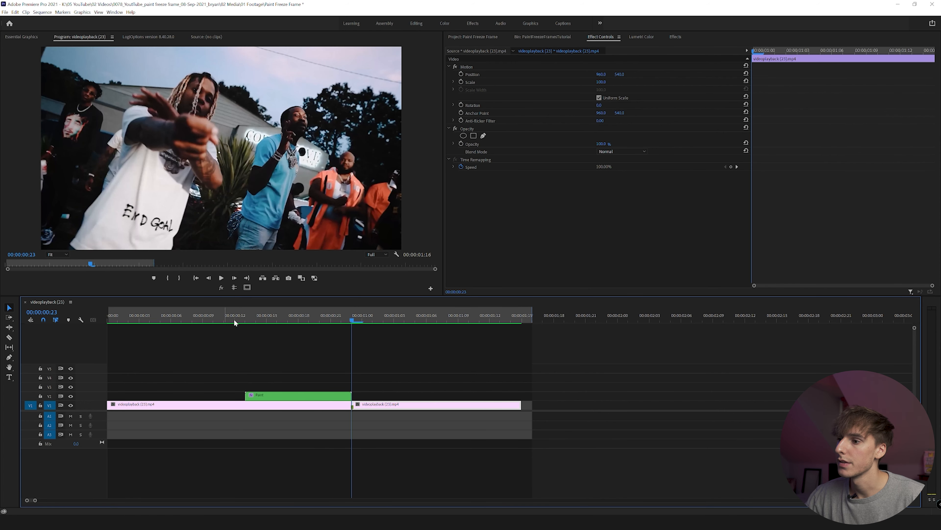
# Step: Reorder the Paint clip's effects so S_Shake sits above Transform
pyautogui.click(255, 316)
pyautogui.click(268, 396)
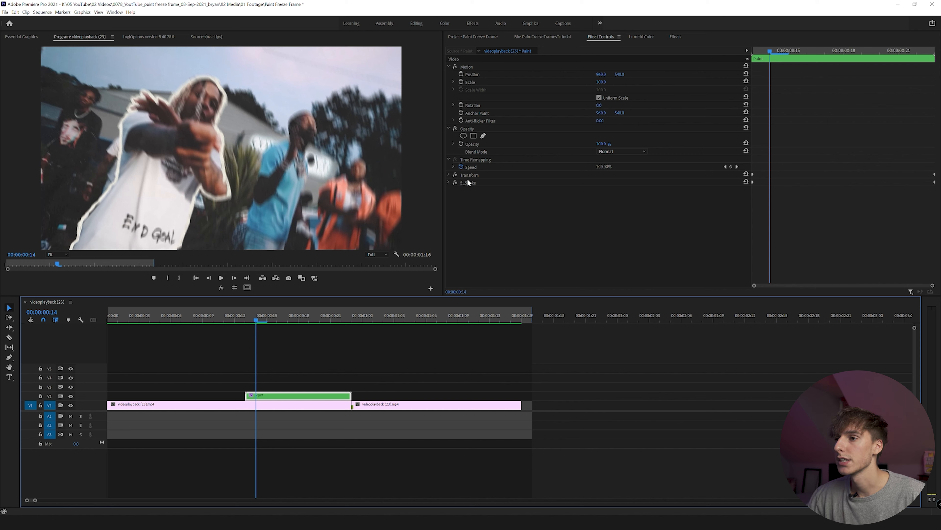
pyautogui.moveTo(470, 181); pyautogui.dragTo(469, 176)
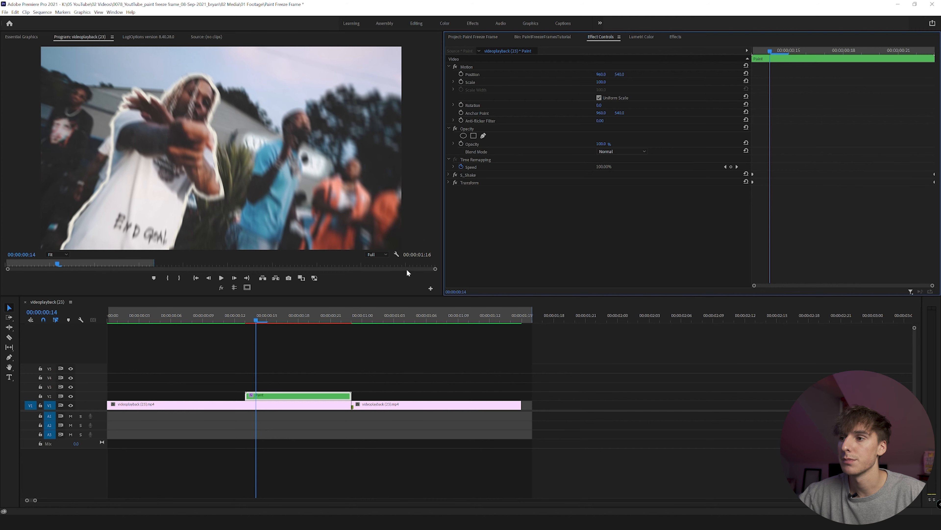
# Step: Render the sequence preview and scrub through the Paint clip to review the shake with the new effect order
pyautogui.press('Return')
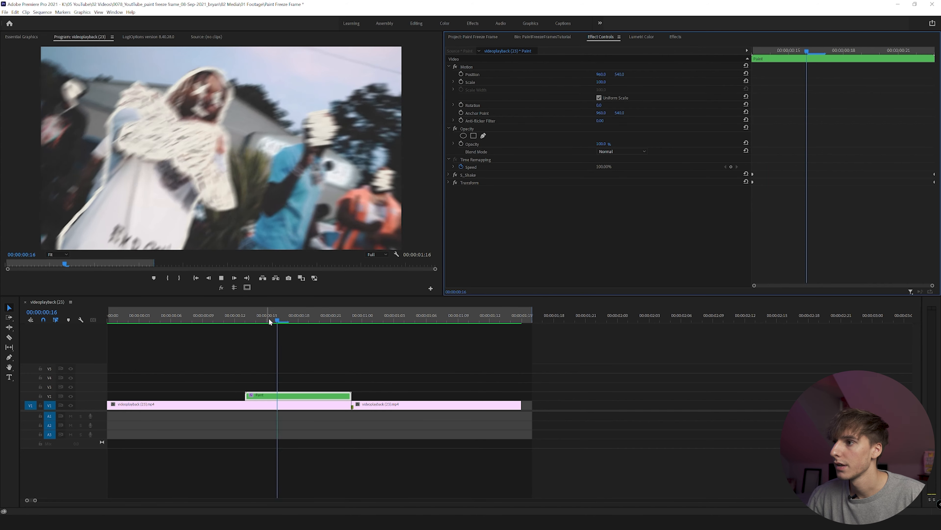
pyautogui.moveTo(246, 318); pyautogui.dragTo(347, 324)
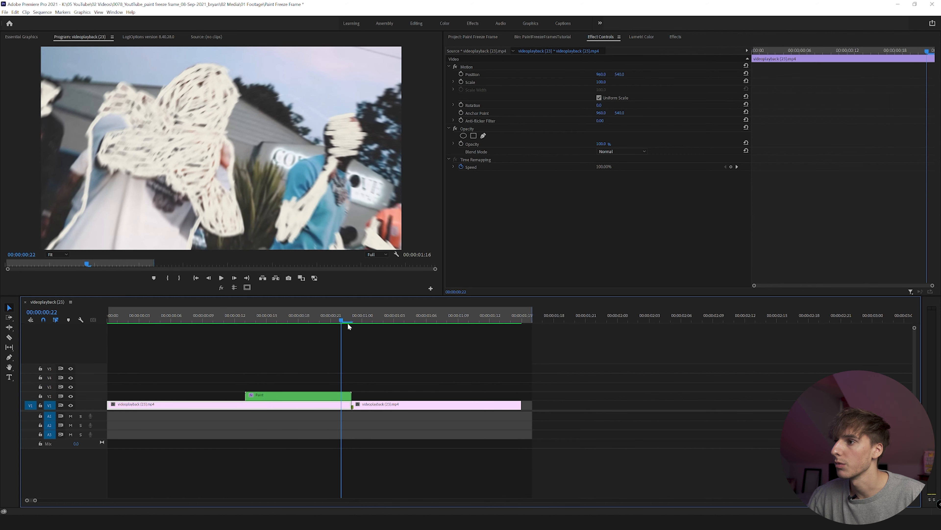
pyautogui.press('Right')
pyautogui.press('Right')
# Step: Go to the start of the Paint clip, search the effects for brig, and apply Brightness & Contrast to the clip
pyautogui.hotkey('shift', 'Up')
pyautogui.hotkey('shift', 'Up')
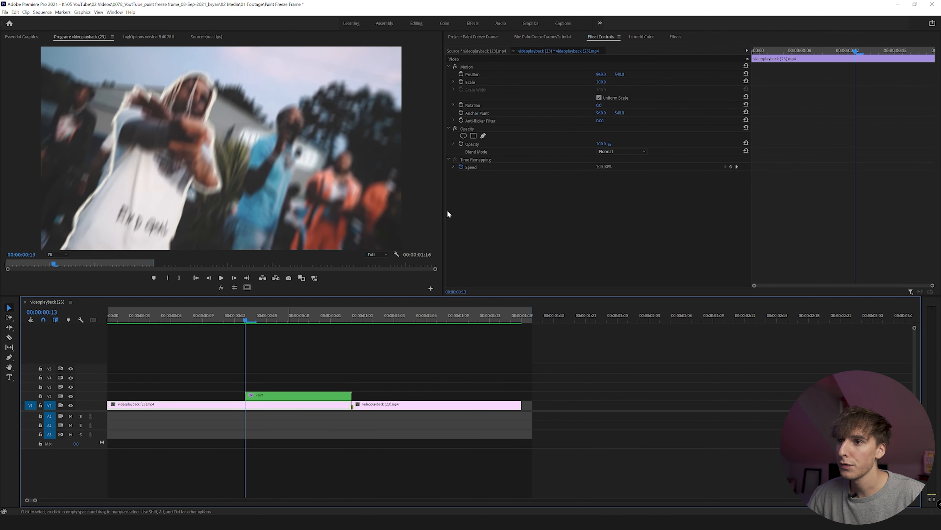
pyautogui.click(674, 36)
pyautogui.moveTo(494, 47); pyautogui.dragTo(417, 49)
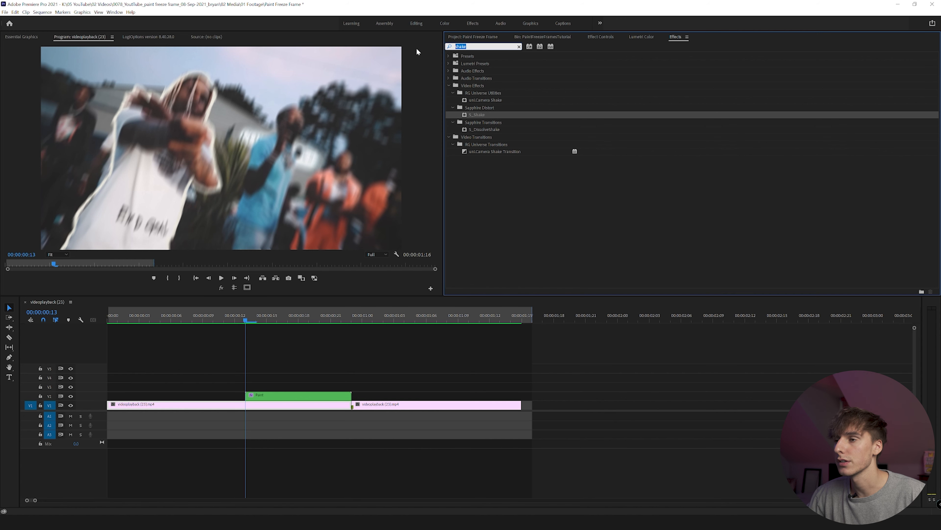
pyautogui.write('brig')
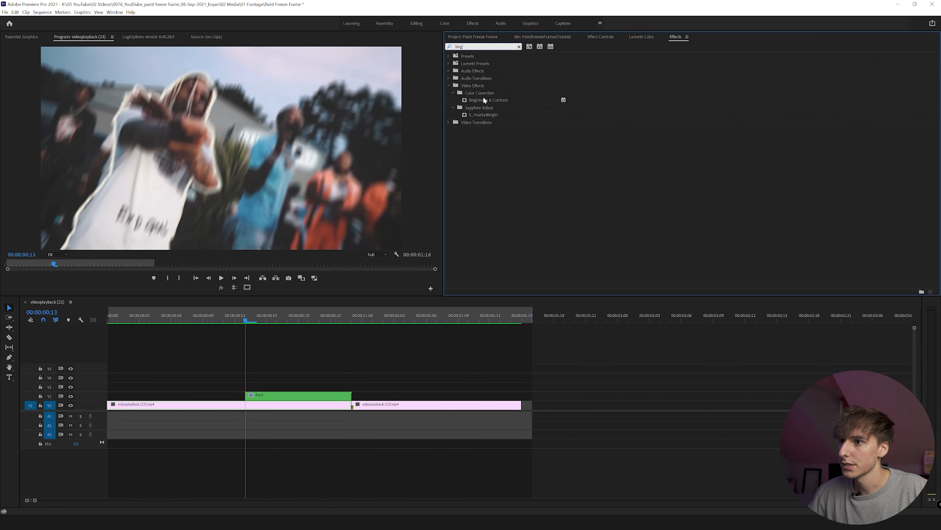
pyautogui.doubleClick(483, 99)
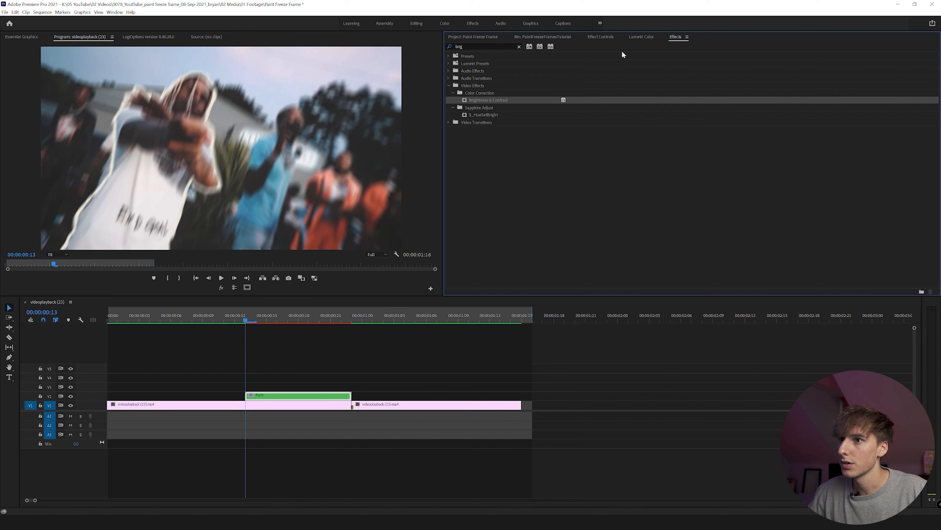
# Step: Search the effects for gaus and apply Gaussian Blur to the Paint clip
pyautogui.click(586, 38)
pyautogui.click(660, 37)
pyautogui.doubleClick(469, 45)
pyautogui.write('gaus')
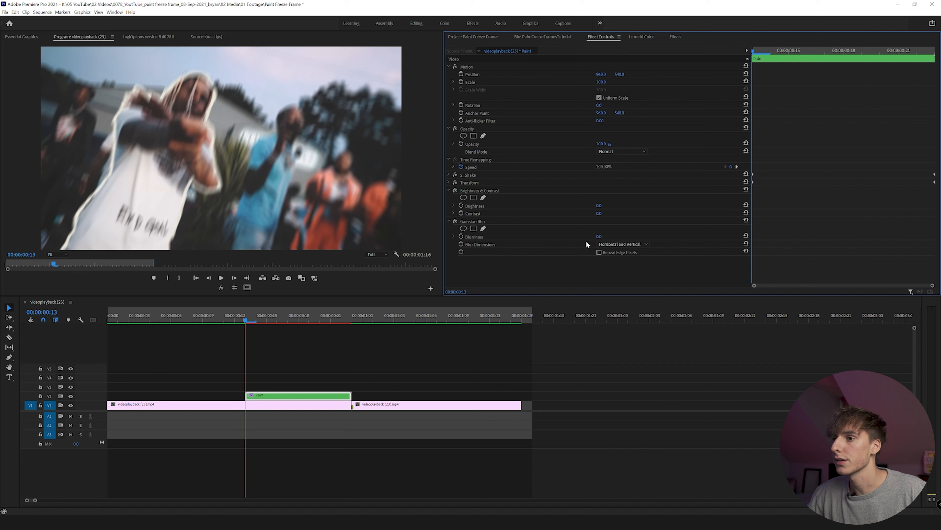
# Step: Turn on keyframing for Brightness and Blurriness at the start of the Paint clip and enable Repeat Edge Pixels
pyautogui.click(462, 206)
pyautogui.click(461, 237)
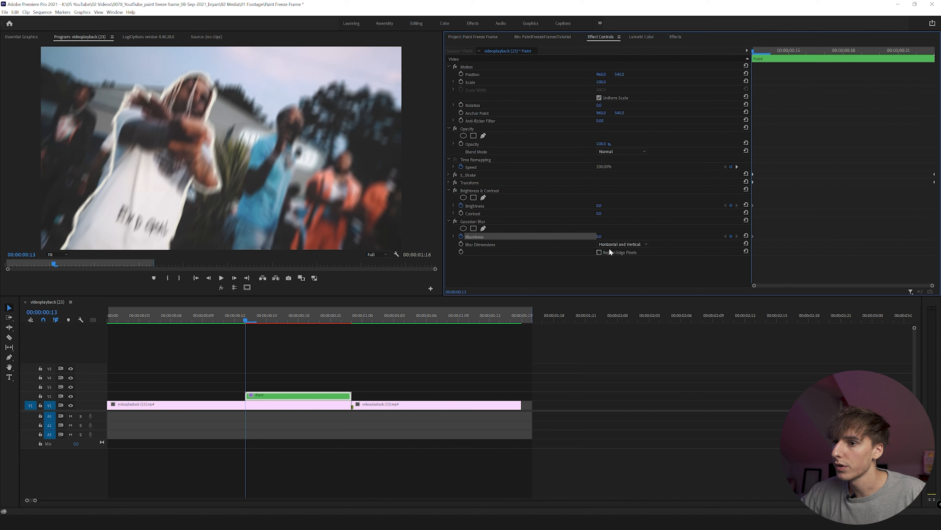
pyautogui.click(599, 252)
# Step: Keyframe the Paint clip's Brightness at 100 on its first frame and 0 on the following frame
pyautogui.moveTo(599, 206); pyautogui.dragTo(637, 205)
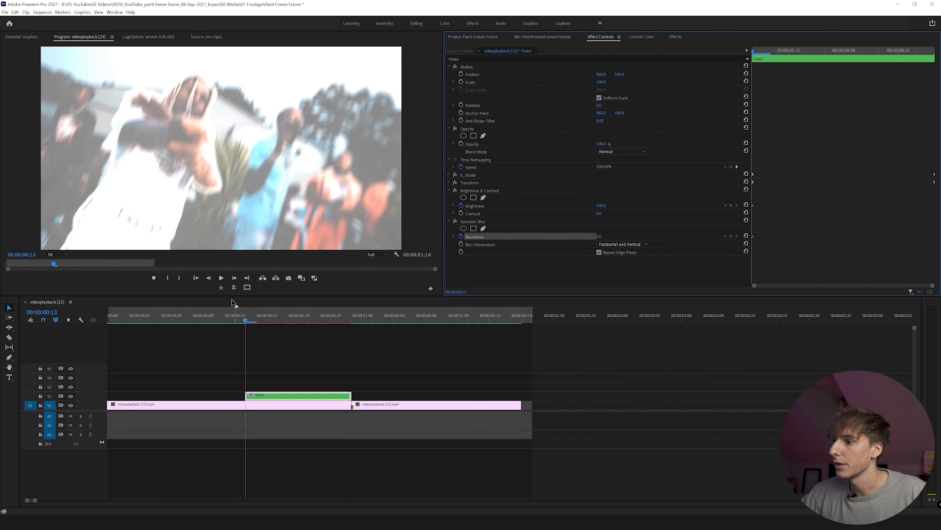
pyautogui.click(237, 278)
pyautogui.moveTo(601, 205); pyautogui.dragTo(546, 205)
pyautogui.click(601, 206)
pyautogui.write('0')
pyautogui.click(651, 197)
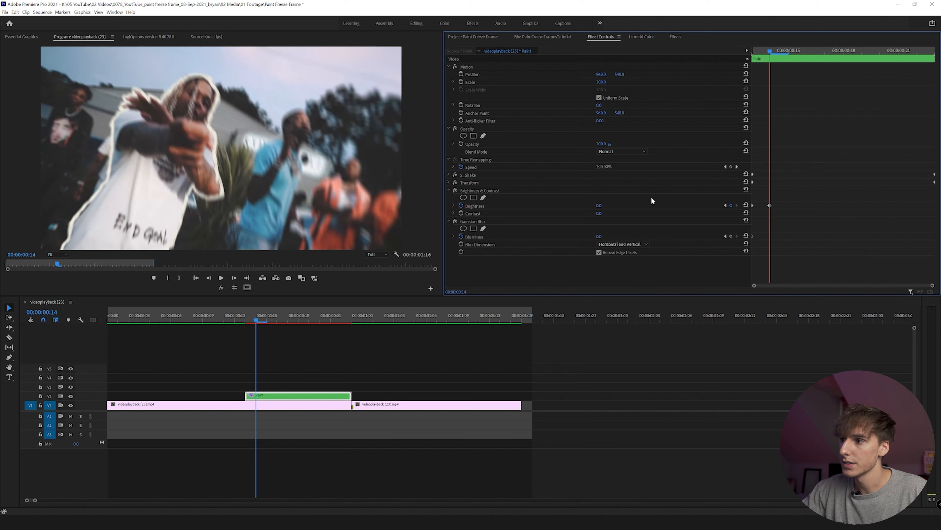
# Step: Add a Brightness keyframe of 0 at 00:00:00:16 and one of 40 at 00:00:00:17
pyautogui.moveTo(240, 318); pyautogui.dragTo(273, 322)
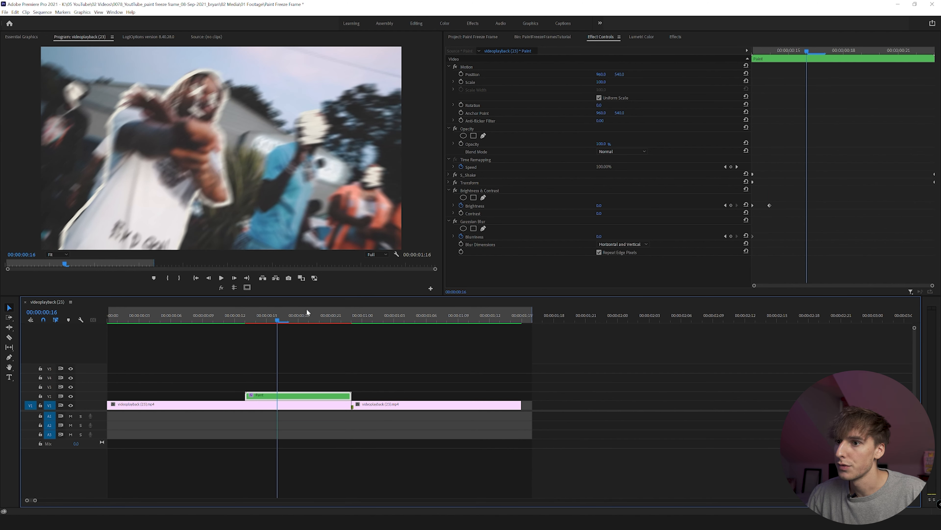
pyautogui.click(729, 204)
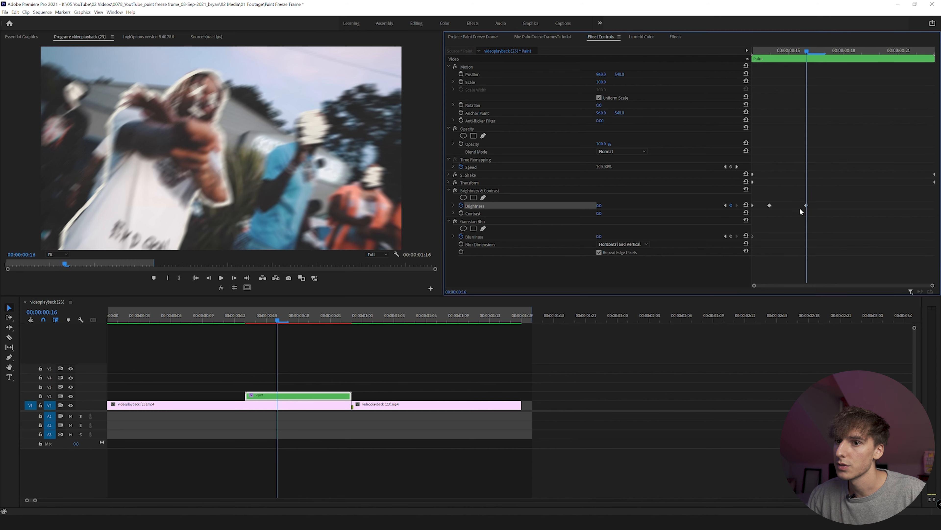
pyautogui.click(770, 206)
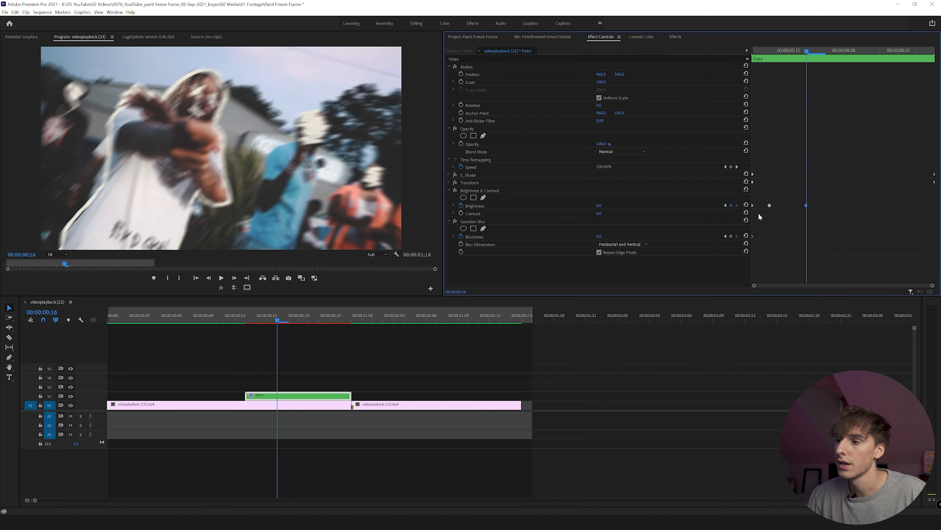
pyautogui.click(235, 278)
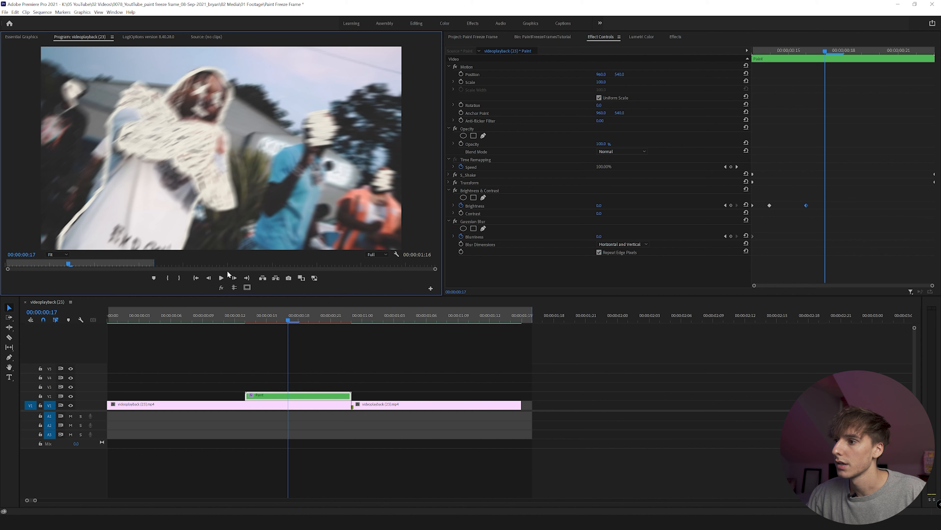
pyautogui.moveTo(599, 205); pyautogui.dragTo(612, 205)
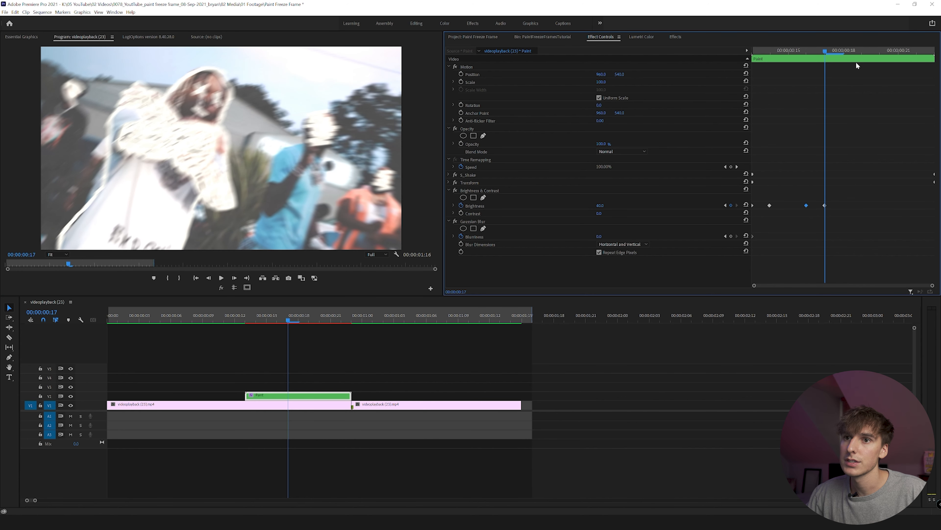
# Step: Keyframe Brightness at 0 on 00:00:00:20 and 00:00:00:22, and at 100 on 00:00:00:23
pyautogui.moveTo(860, 56); pyautogui.dragTo(879, 55)
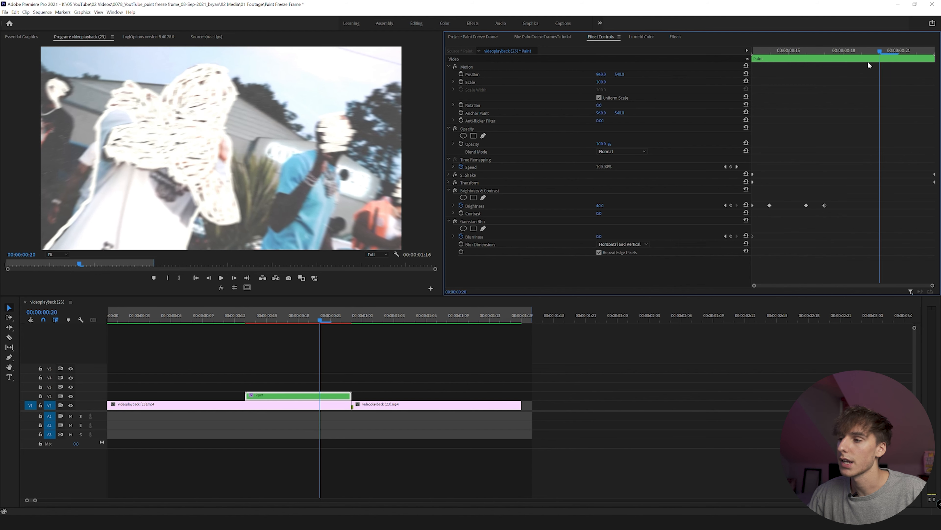
pyautogui.moveTo(601, 205); pyautogui.dragTo(637, 198)
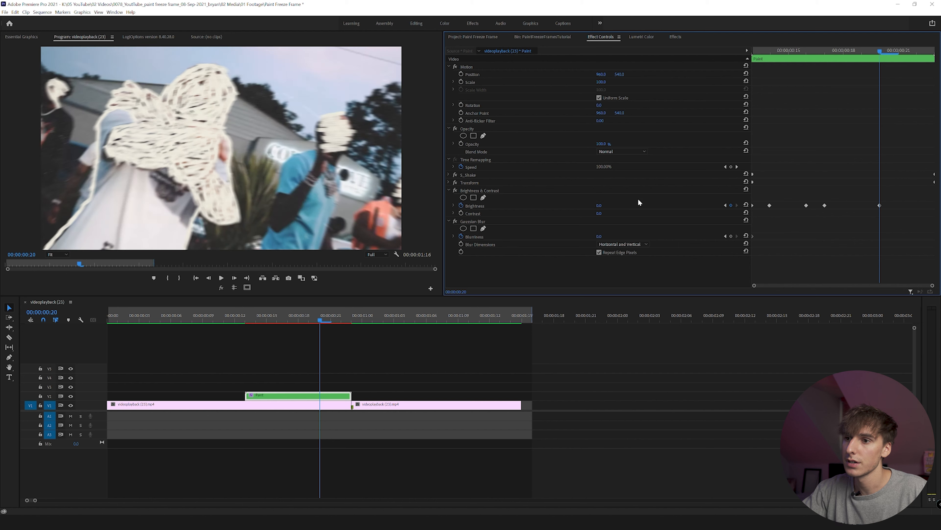
pyautogui.moveTo(826, 61); pyautogui.dragTo(933, 62)
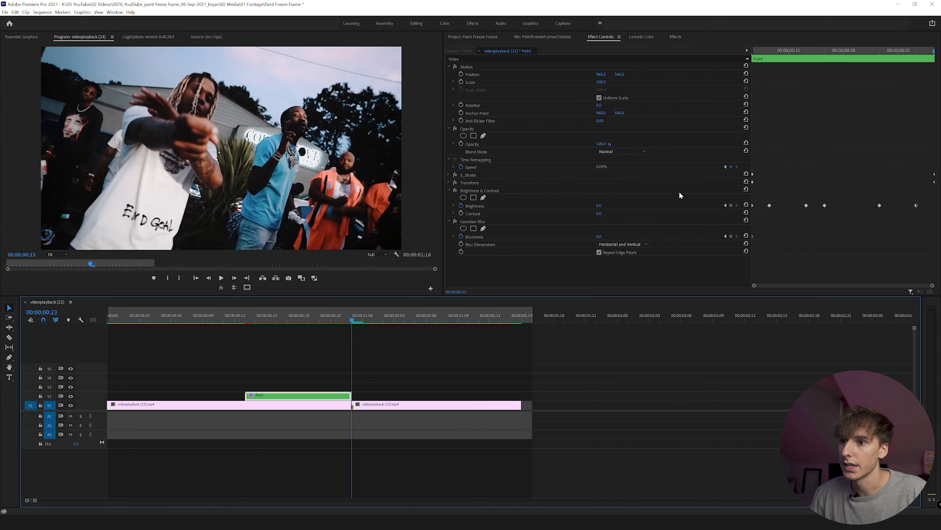
pyautogui.moveTo(598, 206); pyautogui.dragTo(613, 207)
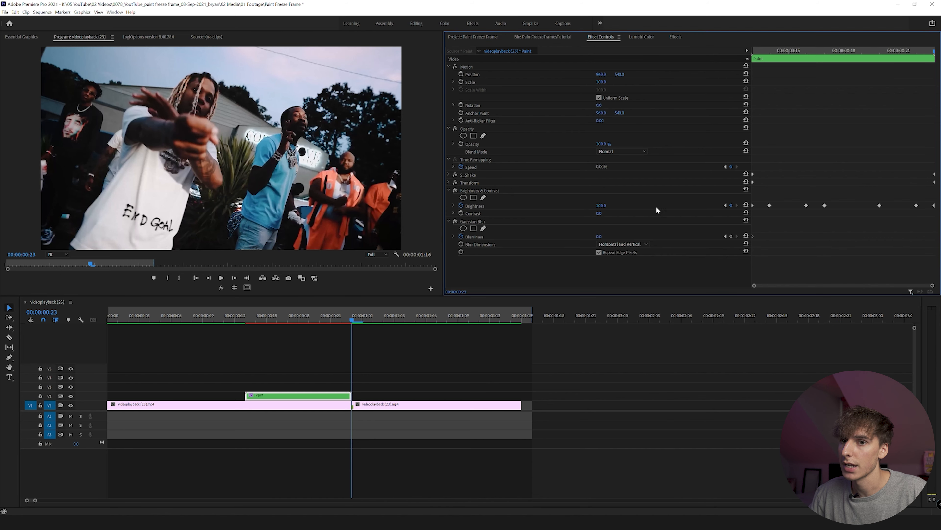
# Step: Keyframe a one-frame blur pulse with Blurriness 0 at 00:00:00:16, about 52 at 00:00:00:17, and 0 at 00:00:00:18
pyautogui.moveTo(786, 57)
pyautogui.mouseDown()
pyautogui.moveTo(762, 59)
pyautogui.moveTo(804, 68)
pyautogui.mouseUp()
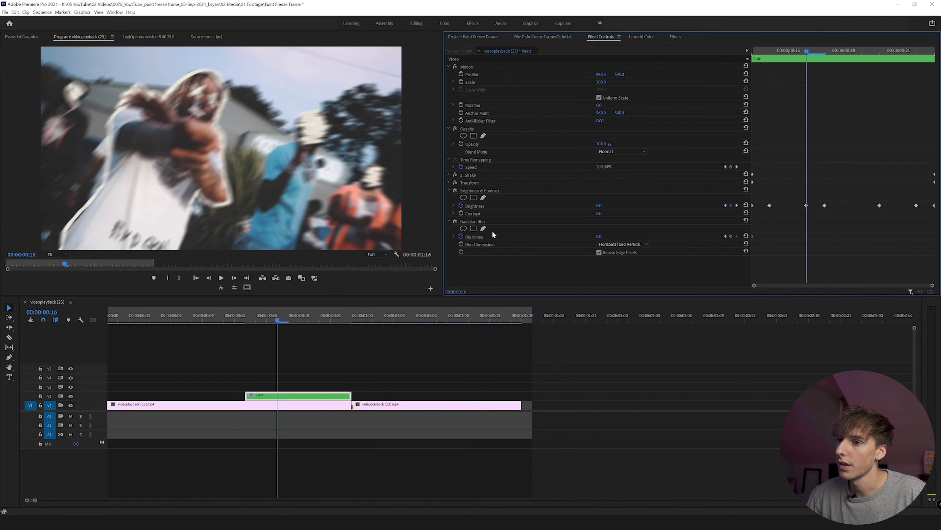
pyautogui.click(730, 237)
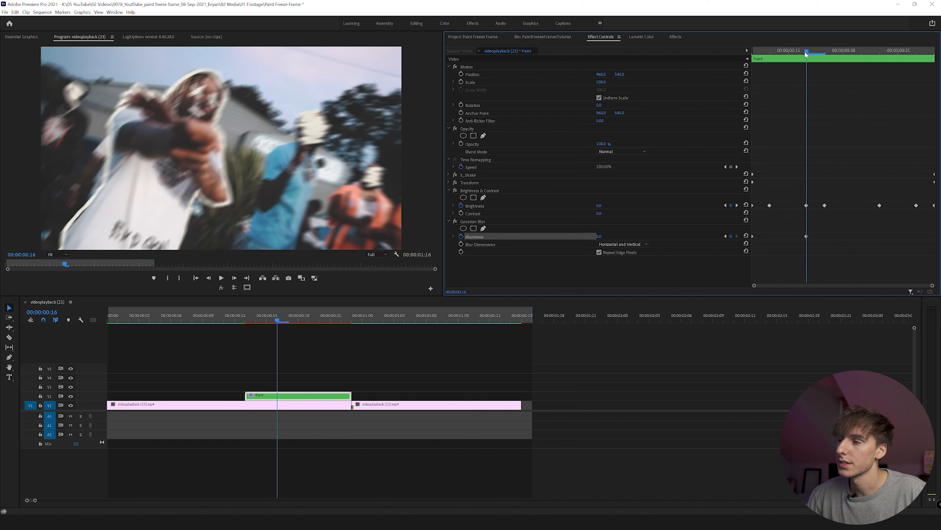
pyautogui.moveTo(808, 50); pyautogui.dragTo(819, 52)
pyautogui.moveTo(600, 236); pyautogui.dragTo(618, 237)
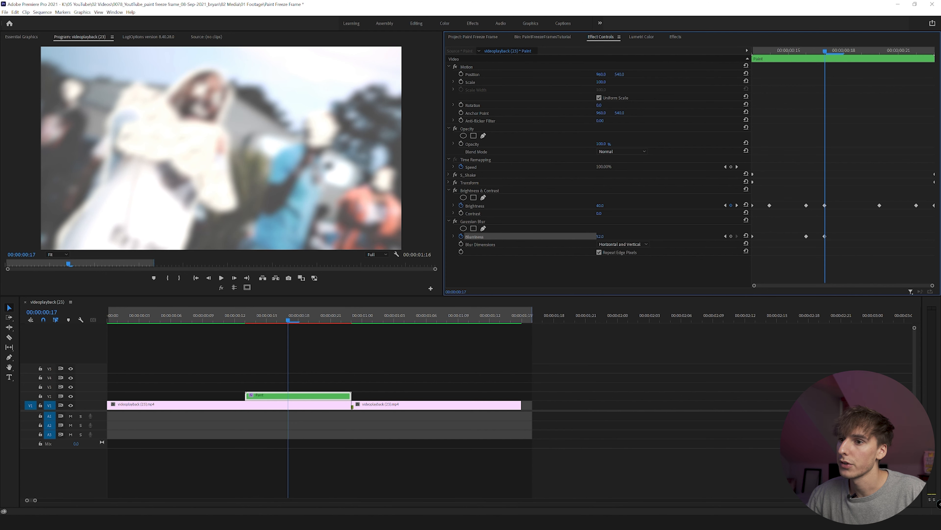
pyautogui.click(234, 278)
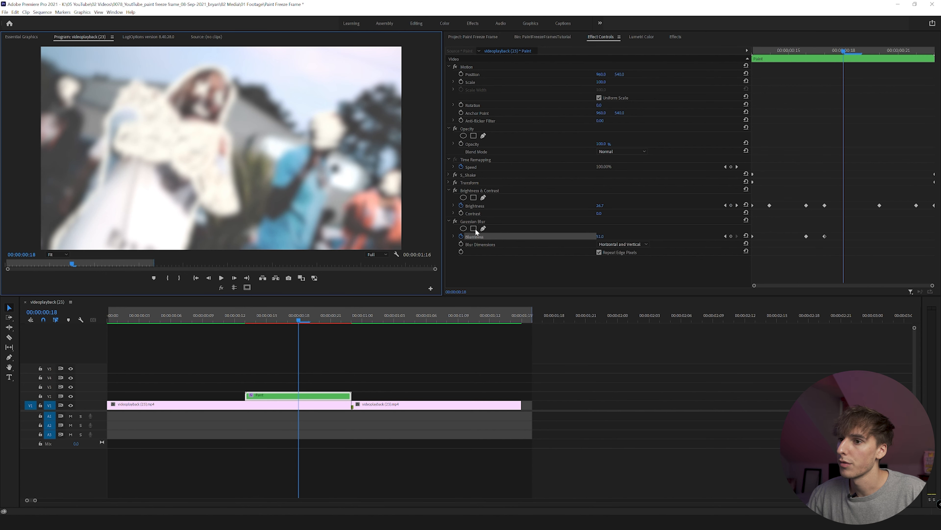
pyautogui.moveTo(600, 237); pyautogui.dragTo(581, 237)
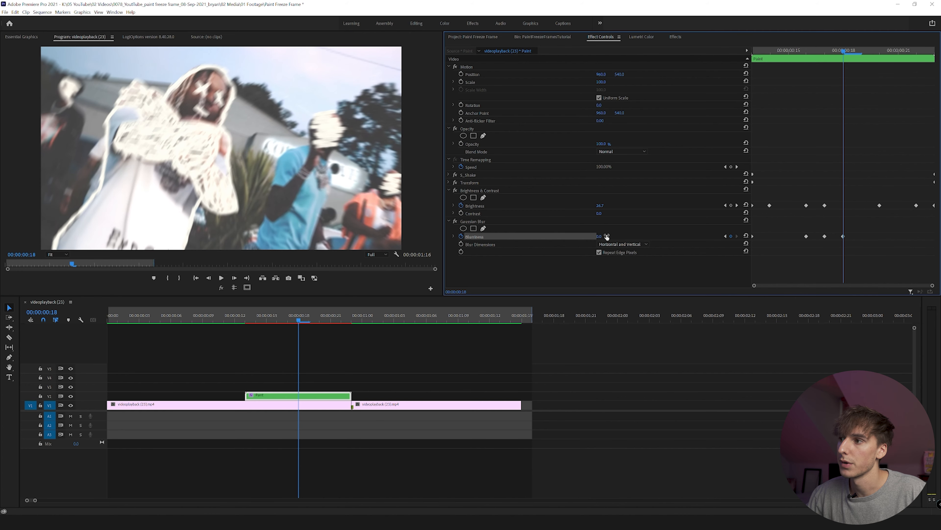
# Step: Hold Blurriness at 0 with a keyframe at 00:00:00:20 and adjust its value at 00:00:00:21
pyautogui.click(234, 278)
pyautogui.click(234, 278)
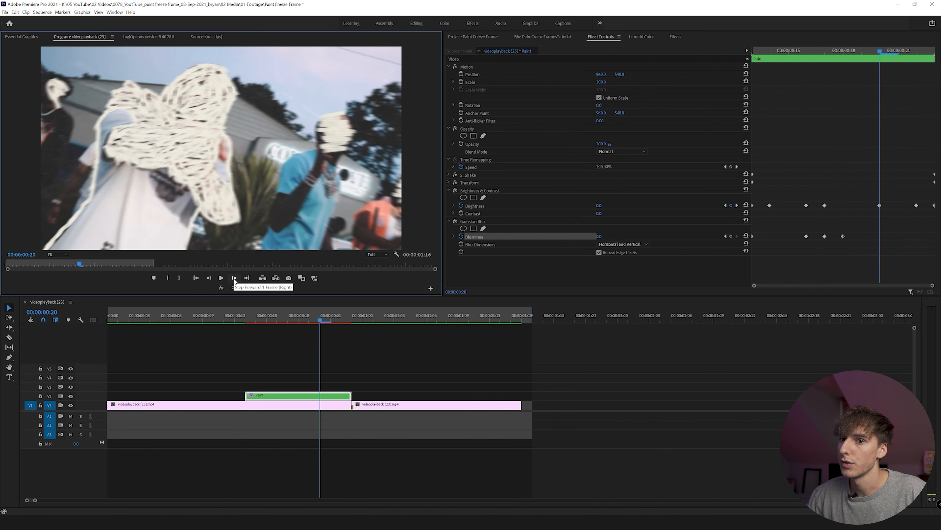
pyautogui.click(731, 236)
pyautogui.press('Right')
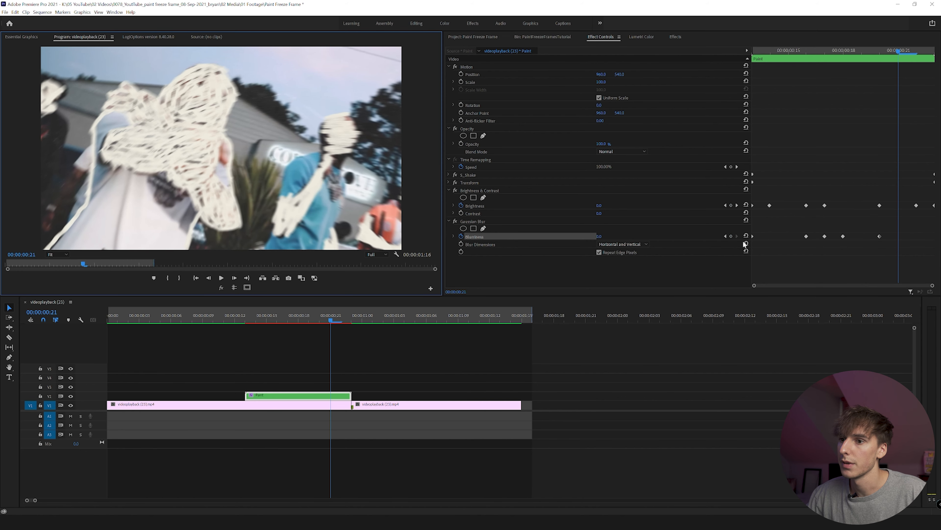
pyautogui.moveTo(599, 237); pyautogui.dragTo(595, 236)
pyautogui.click(233, 279)
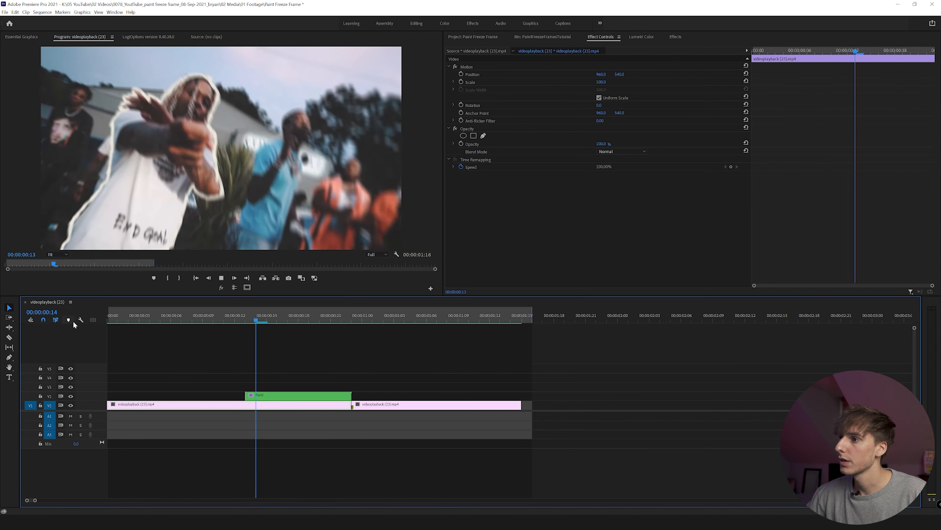
# Step: Play the sequence around the Paint clip to review the brightness flashes and blur pulses
pyautogui.press('space')
pyautogui.moveTo(223, 321)
pyautogui.mouseDown()
pyautogui.moveTo(365, 328)
pyautogui.moveTo(208, 329)
pyautogui.mouseUp()
pyautogui.press('space')
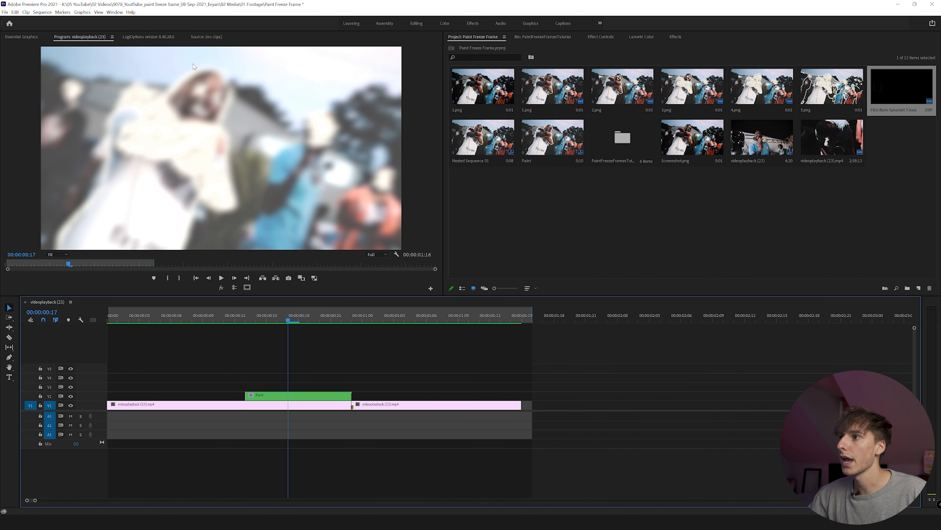
# Step: Place a marked range of Film Burn Sprocket 7.mov above the Paint clip from 00:00:00:12 and set its blend mode to Screen
pyautogui.click(201, 39)
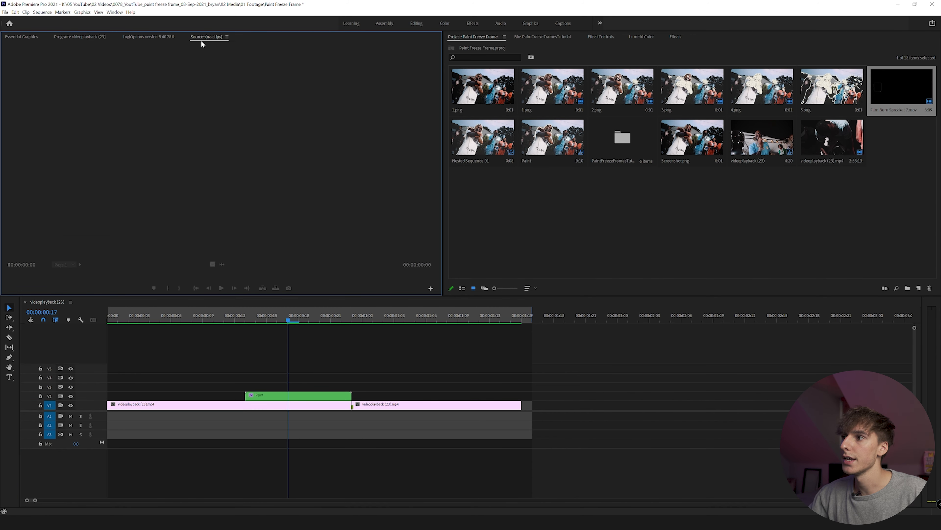
pyautogui.doubleClick(887, 91)
pyautogui.moveTo(33, 275)
pyautogui.mouseDown()
pyautogui.moveTo(178, 278)
pyautogui.moveTo(246, 361)
pyautogui.moveTo(245, 388)
pyautogui.moveTo(235, 387)
pyautogui.mouseUp()
pyautogui.press('i')
pyautogui.press('o')
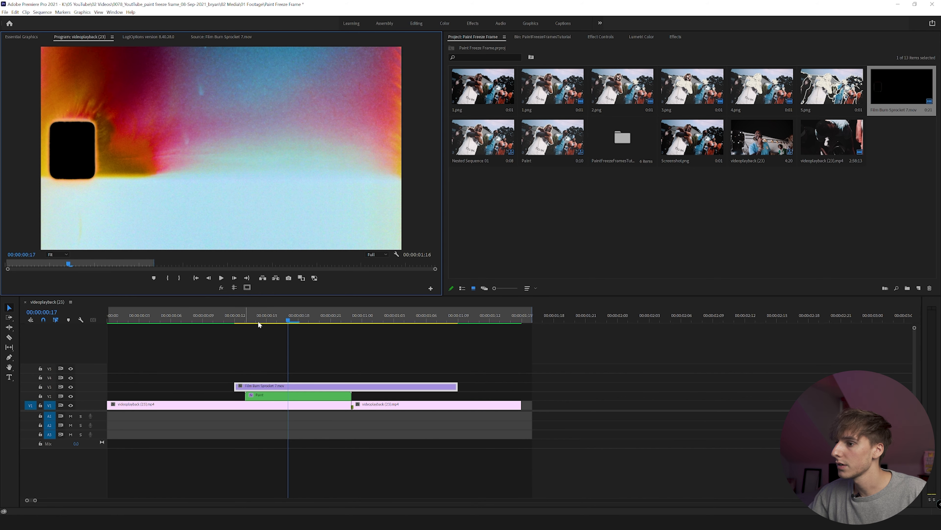
pyautogui.click(256, 320)
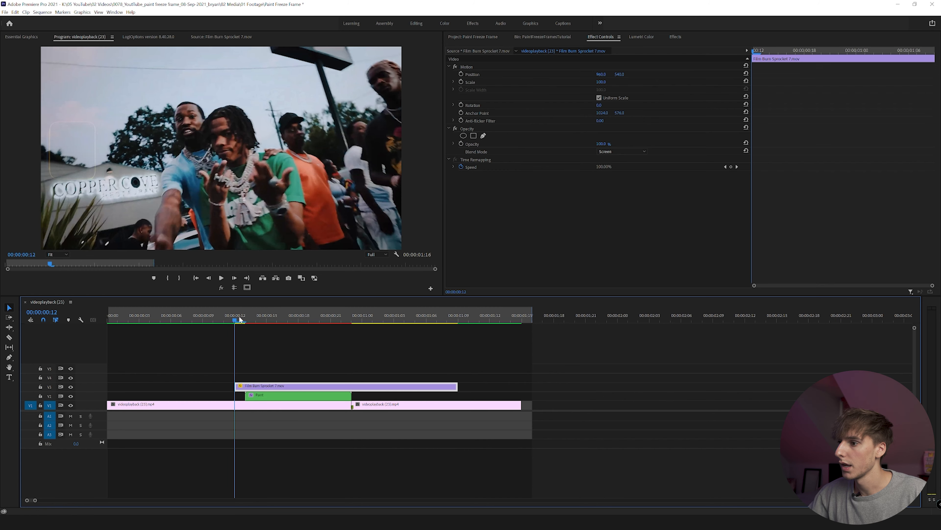
# Step: Split the film burn clip at 00:00:00:18 and 00:00:00:23, then remove the middle segment and close the gap
pyautogui.moveTo(237, 320)
pyautogui.mouseDown()
pyautogui.moveTo(303, 324)
pyautogui.moveTo(295, 325)
pyautogui.mouseUp()
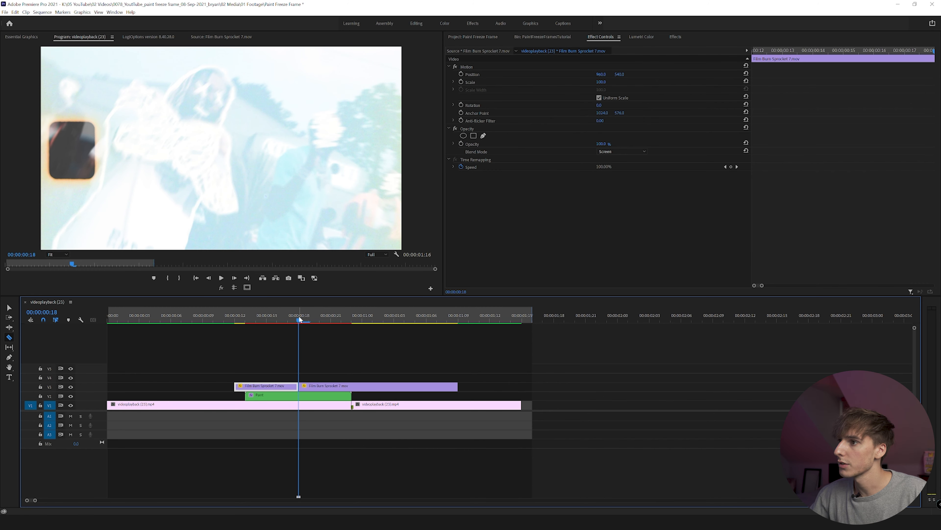
pyautogui.moveTo(299, 317); pyautogui.dragTo(361, 323)
pyautogui.moveTo(361, 324); pyautogui.dragTo(352, 323)
pyautogui.moveTo(345, 372)
pyautogui.mouseDown()
pyautogui.moveTo(326, 386)
pyautogui.moveTo(362, 390)
pyautogui.moveTo(310, 391)
pyautogui.mouseUp()
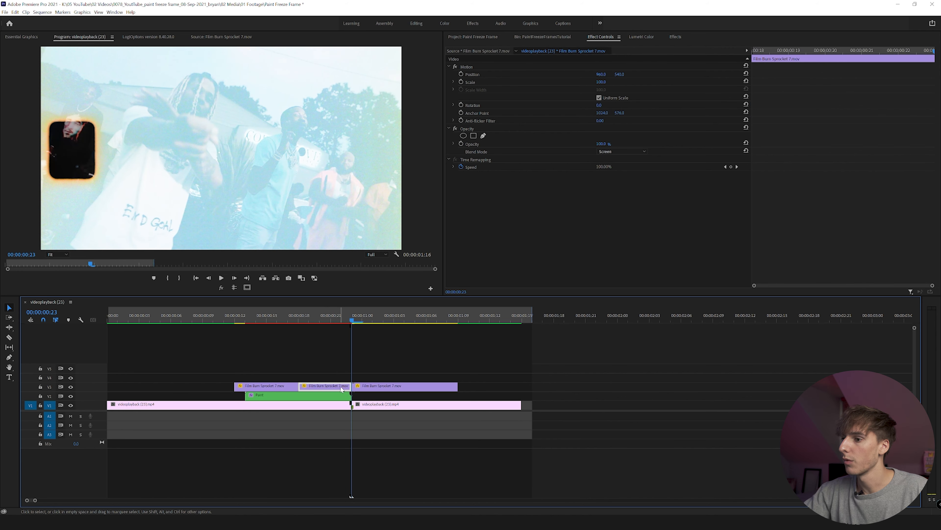
pyautogui.press('Delete')
# Step: Play the sequence across the Paint clip to review the film burn overlay
pyautogui.moveTo(275, 317)
pyautogui.mouseDown()
pyautogui.moveTo(231, 315)
pyautogui.moveTo(253, 319)
pyautogui.mouseUp()
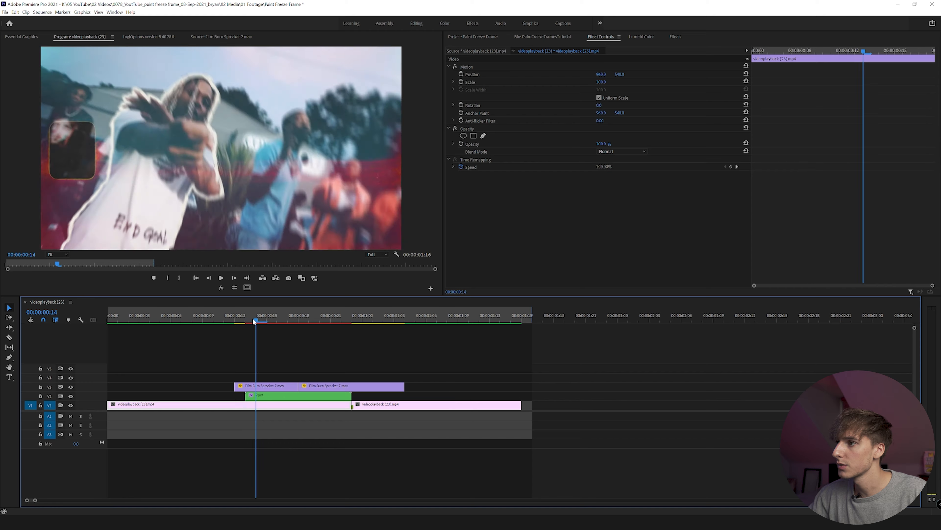
pyautogui.press('space')
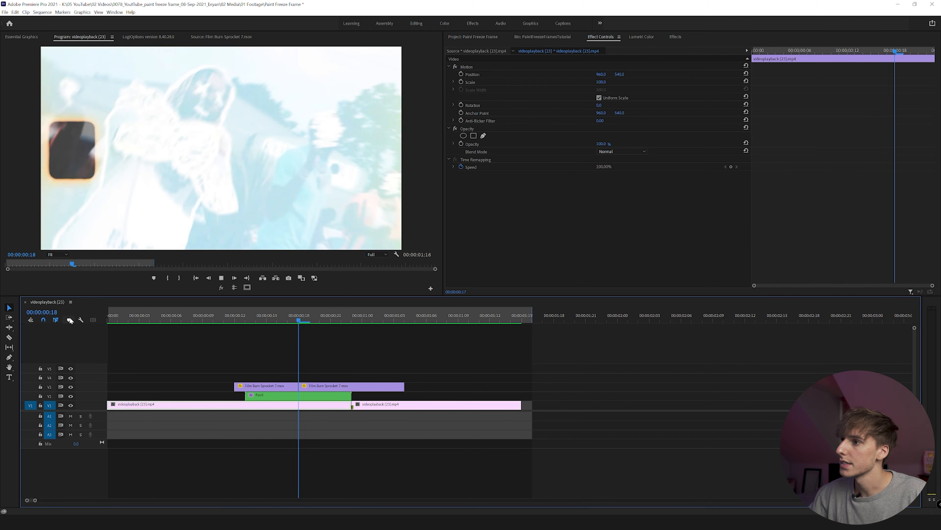
# Step: Raise the midtones of the RGB curve in Lumetri Color on the first film burn clip, previewing at 00:00:00:16
pyautogui.moveTo(233, 318); pyautogui.dragTo(279, 326)
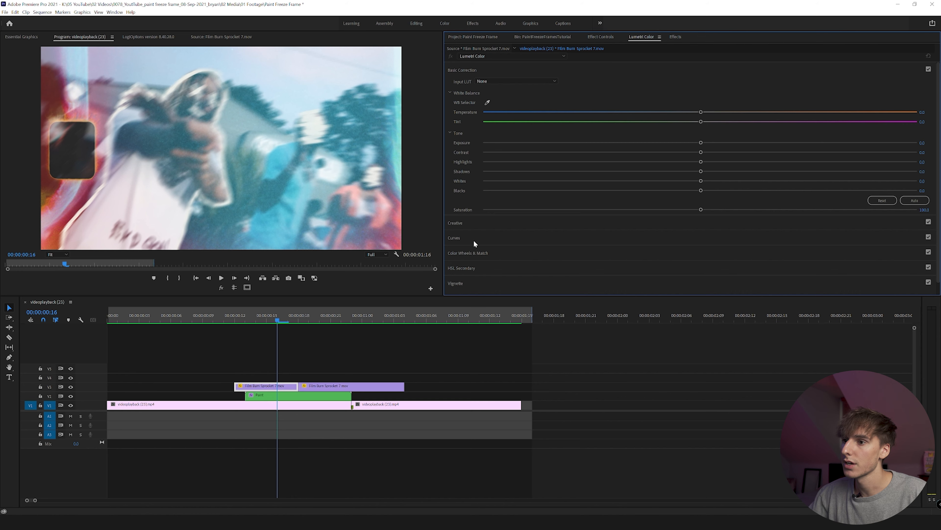
pyautogui.click(474, 241)
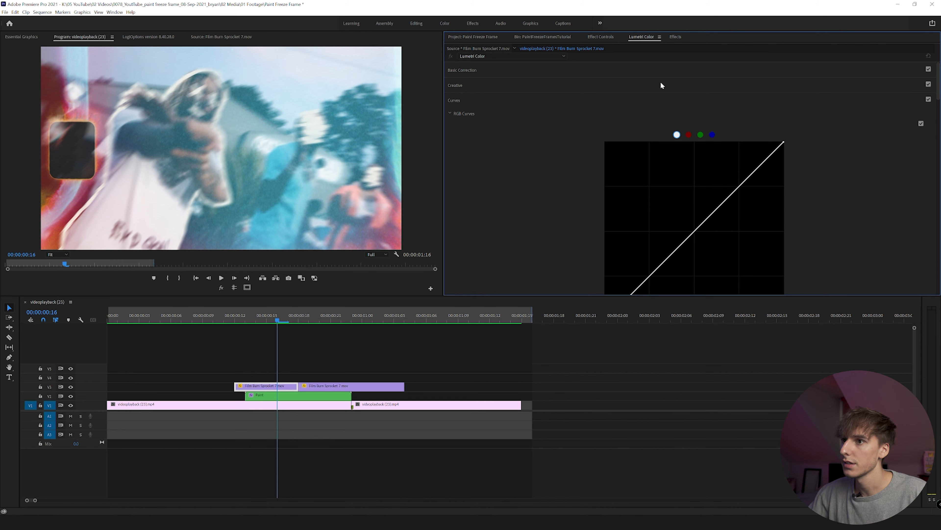
pyautogui.moveTo(694, 232)
pyautogui.mouseDown()
pyautogui.moveTo(685, 215)
pyautogui.moveTo(711, 244)
pyautogui.moveTo(673, 200)
pyautogui.moveTo(719, 258)
pyautogui.moveTo(670, 189)
pyautogui.moveTo(720, 251)
pyautogui.moveTo(691, 220)
pyautogui.mouseUp()
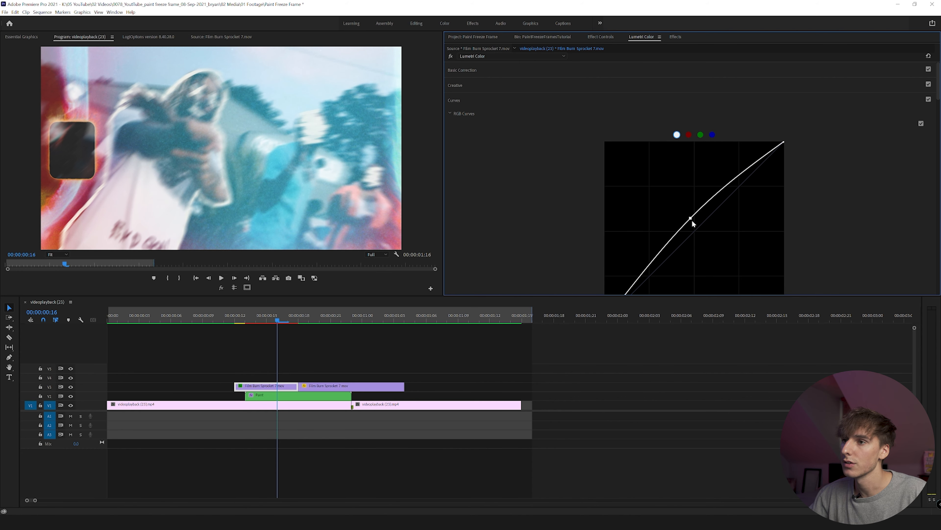
# Step: Copy the Lumetri Color effect from the first film burn clip onto the second one
pyautogui.click(593, 37)
pyautogui.click(470, 173)
pyautogui.press('Delete')
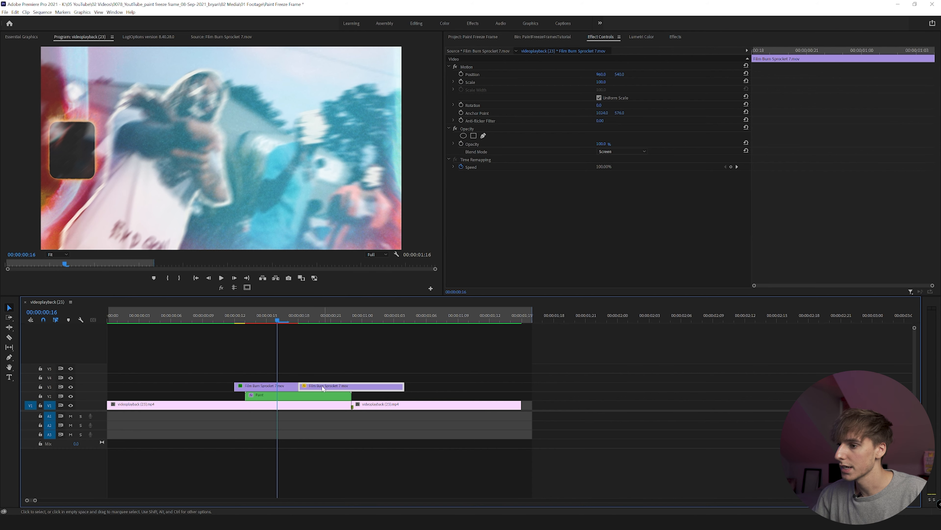
pyautogui.click(321, 317)
# Step: Render the sequence preview and play it from shortly before the Paint clip to review the graded film burn
pyautogui.press('Return')
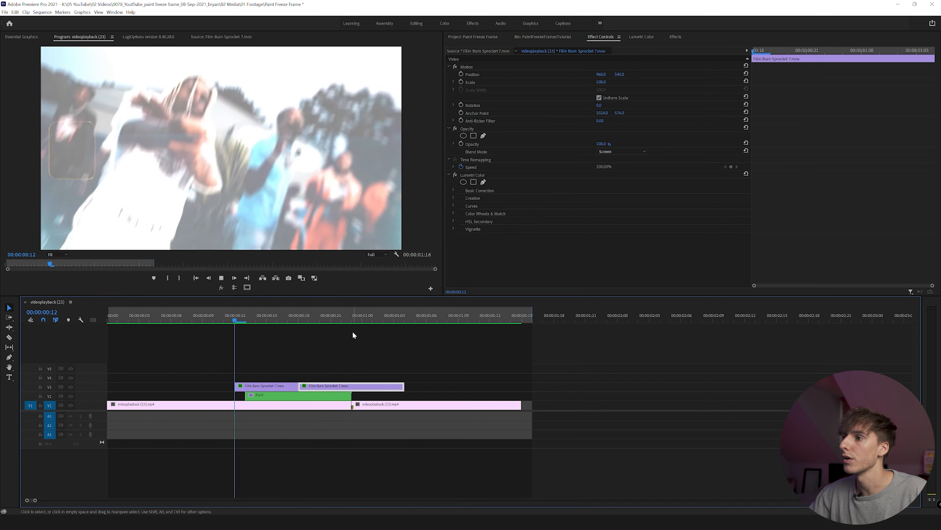
pyautogui.click(202, 315)
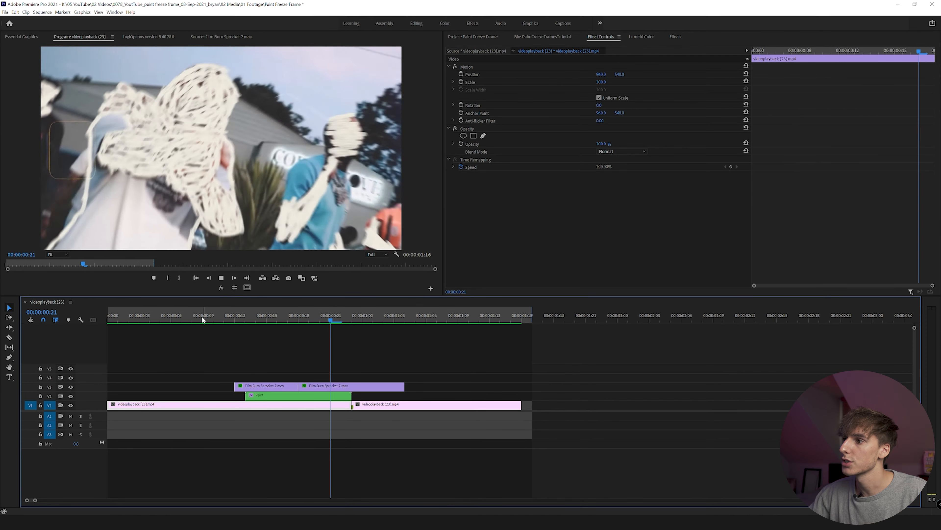
# Step: Scrub through the sequence from before the Paint clip to 00:00:00:21 to review the finished effect
pyautogui.moveTo(228, 315); pyautogui.dragTo(329, 325)
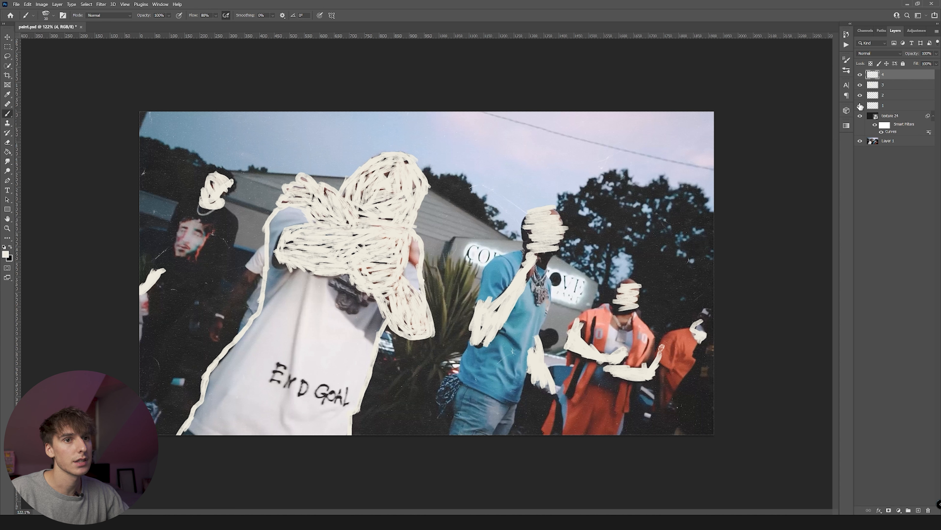
# Step: Switch to paint.psd in Photoshop, hide layers 2, 3 and 4, and paint a cream Y in the sky on layer 1
pyautogui.moveTo(860, 96); pyautogui.dragTo(860, 74)
pyautogui.click(860, 96)
pyautogui.click(860, 96)
pyautogui.click(885, 108)
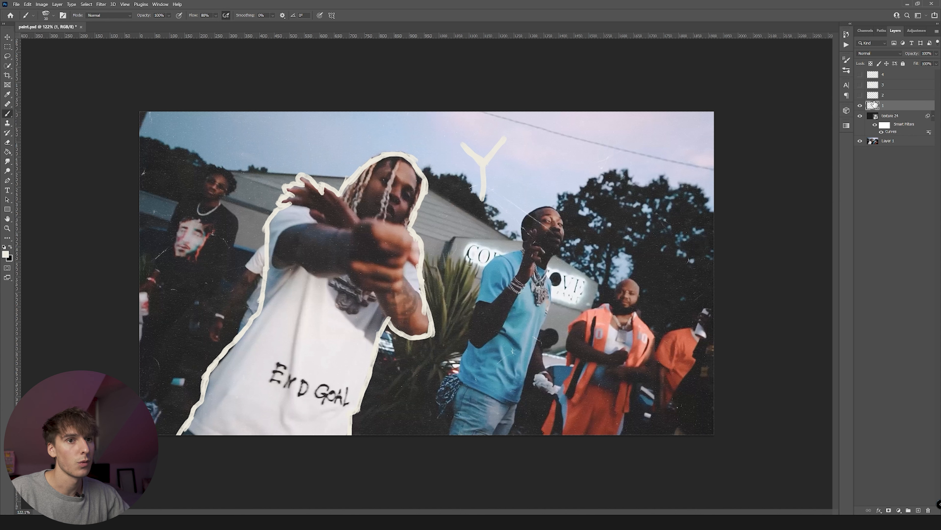
# Step: Show layer 2 and paint a cream O beside the Y in the sky on that layer
pyautogui.click(910, 97)
pyautogui.click(861, 95)
pyautogui.moveTo(522, 144); pyautogui.dragTo(536, 158)
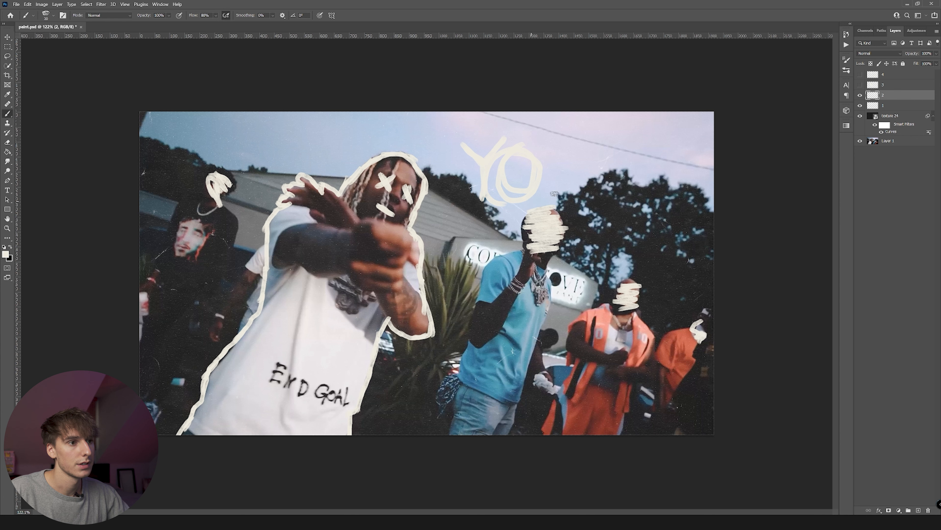
# Step: Toggle the visibility of layers 1 and 2 to preview how the painted lettering changes between frames
pyautogui.click(860, 97)
pyautogui.click(860, 96)
pyautogui.click(860, 96)
pyautogui.click(860, 106)
pyautogui.click(861, 106)
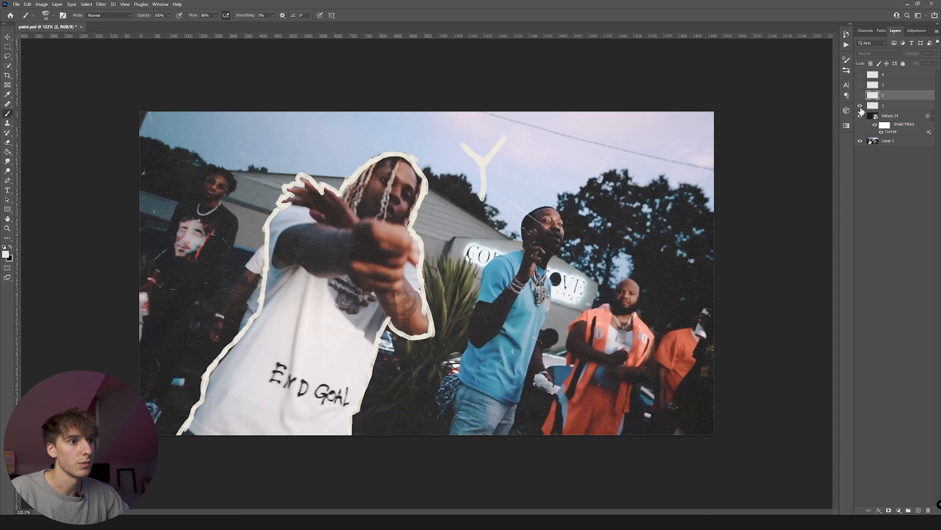
pyautogui.click(860, 96)
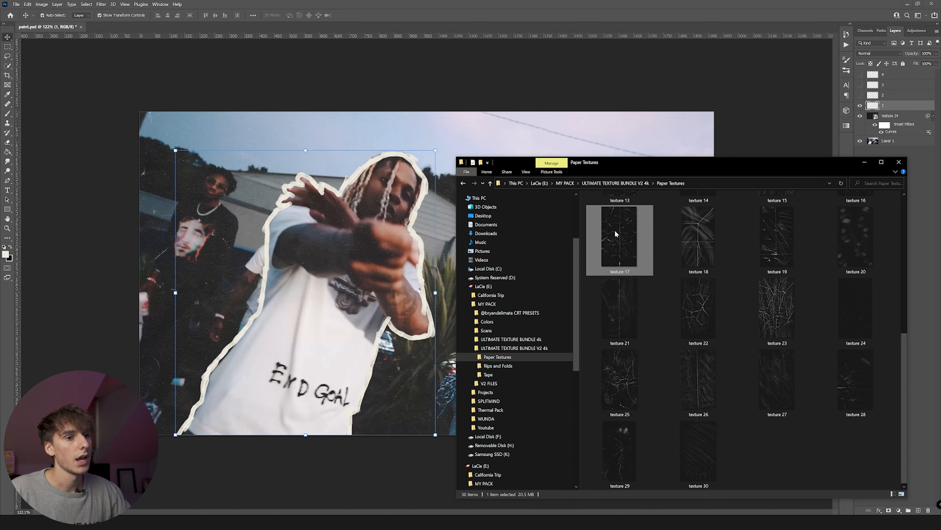
# Step: Place texture 17 from the Paper Textures folder above layer 1, rotated to landscape and scaled to cover the whole canvas
pyautogui.moveTo(614, 230); pyautogui.dragTo(256, 219)
pyautogui.moveTo(523, 251); pyautogui.dragTo(720, 276)
pyautogui.press('Return')
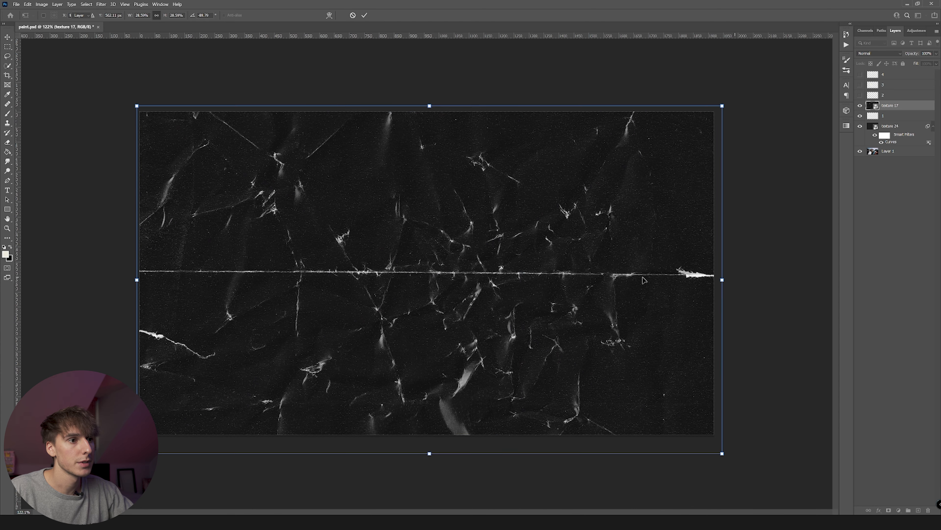
# Step: Set the texture 17 layer's blending mode to Screen and hide the texture 24 layer
pyautogui.click(874, 54)
pyautogui.click(862, 118)
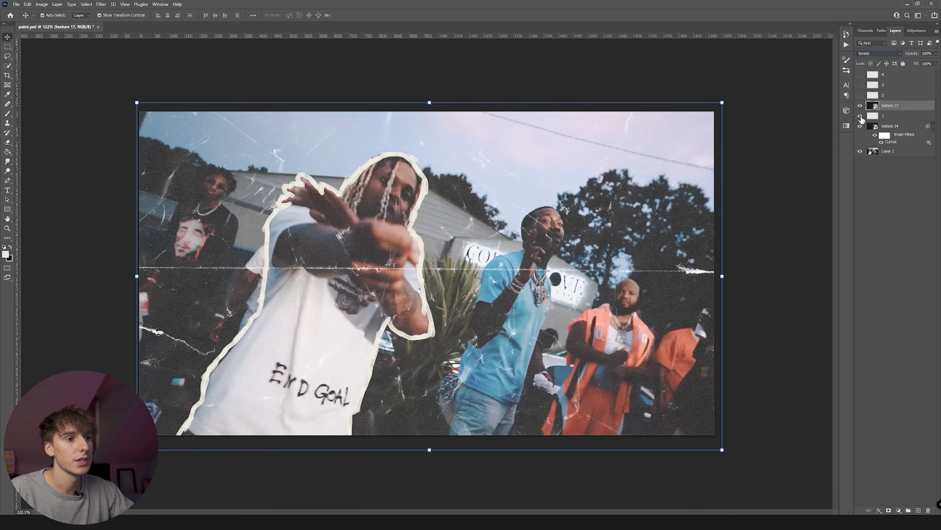
pyautogui.click(860, 127)
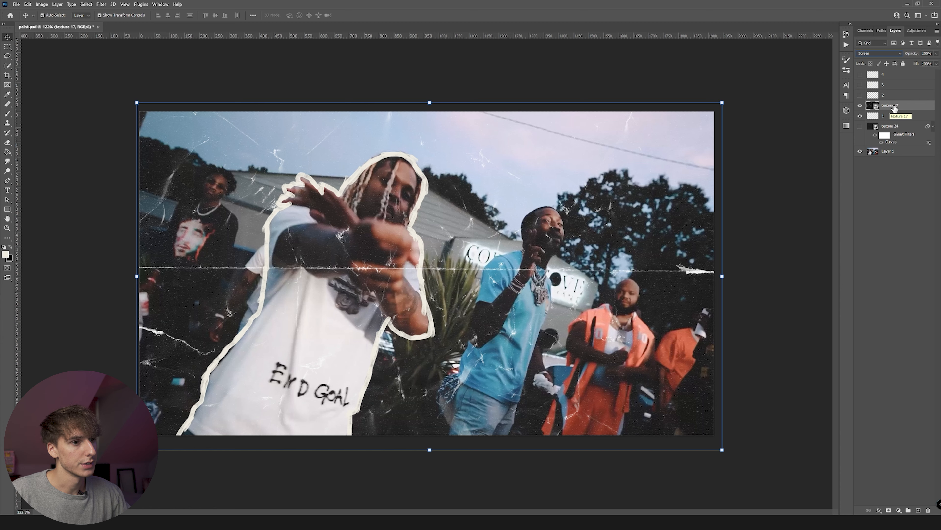